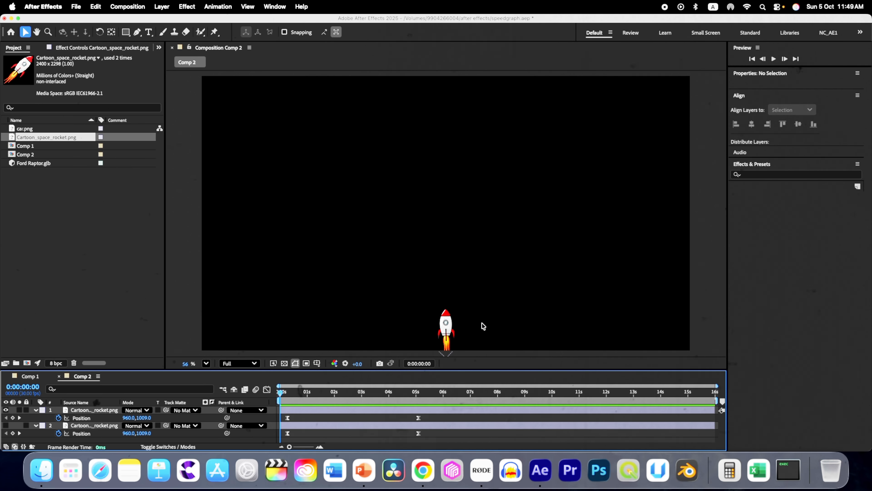
Preview the animation of the first rocket layer in Comp 2 and return to the first frame
{"action": "key", "text": "space"}
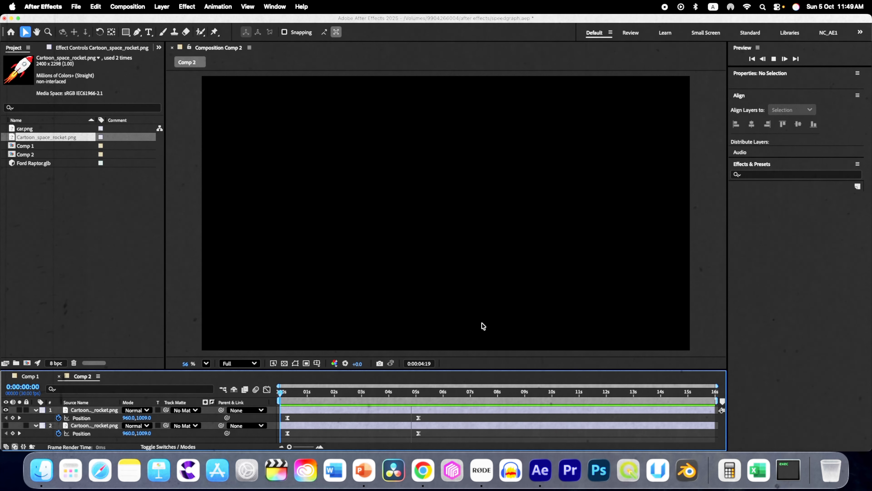
{"action": "left_click", "coordinate": [440, 391]}
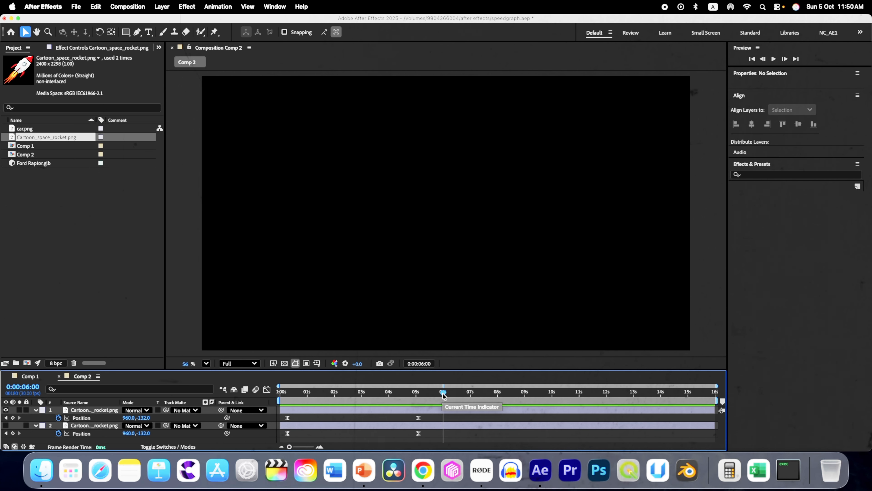
{"action": "left_click_drag", "start_coordinate": [443, 393], "coordinate": [205, 396]}
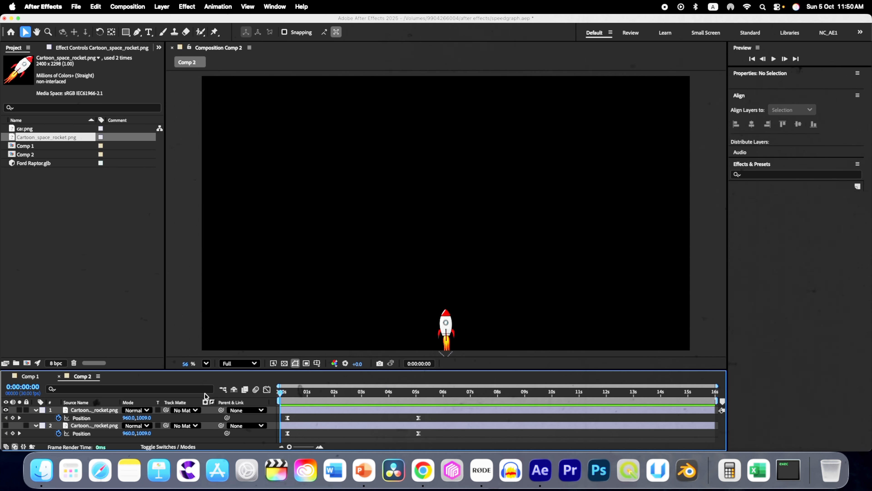
Hide the first rocket layer, show the second one, and preview its animation before returning to the first frame
{"action": "left_click", "coordinate": [6, 409]}
{"action": "left_click", "coordinate": [5, 426]}
{"action": "key", "text": "space"}
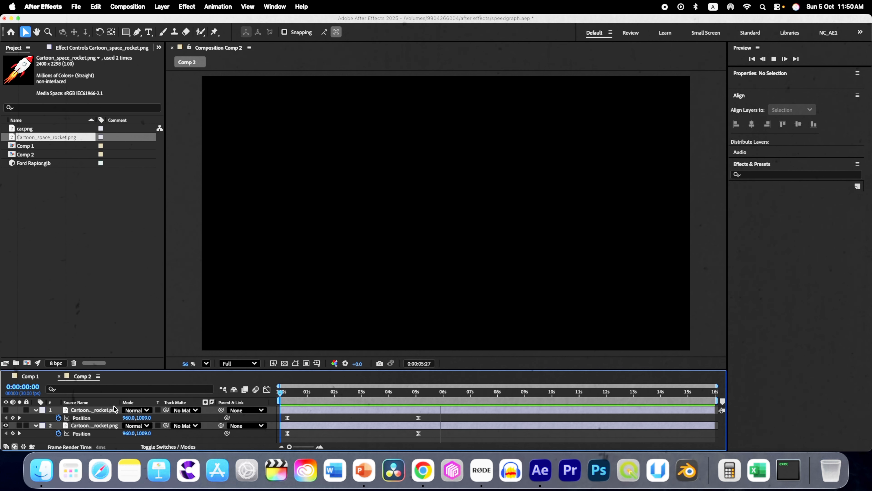
{"action": "key", "text": "space"}
{"action": "left_click_drag", "start_coordinate": [464, 394], "coordinate": [282, 393]}
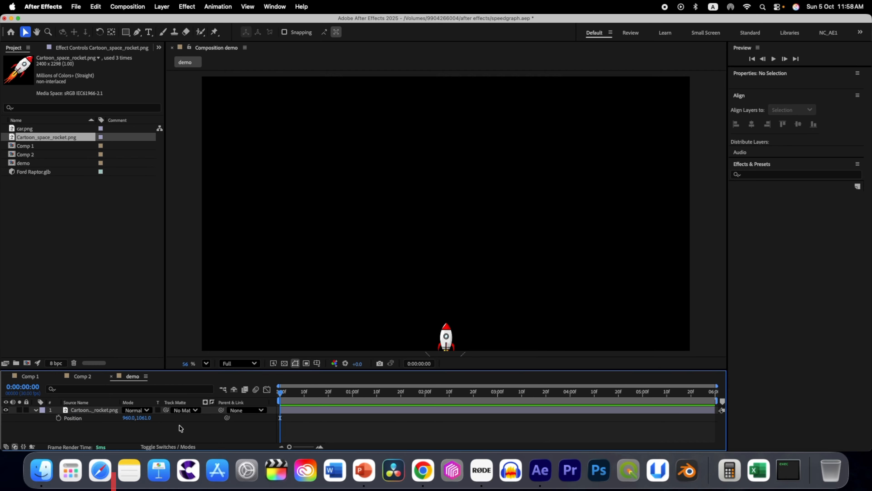
Add a starting Position keyframe to the rocket layer at 0:00:00:01 in the demo composition
{"action": "left_click_drag", "start_coordinate": [281, 392], "coordinate": [284, 393]}
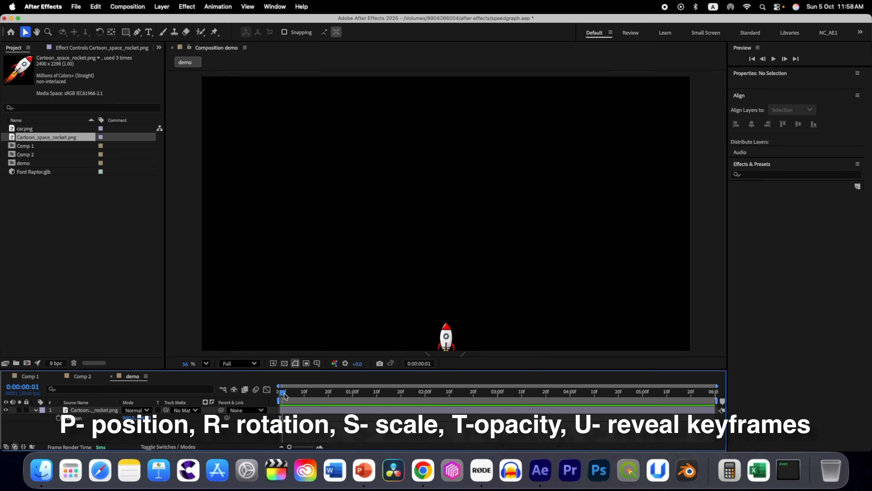
{"action": "left_click", "coordinate": [106, 412]}
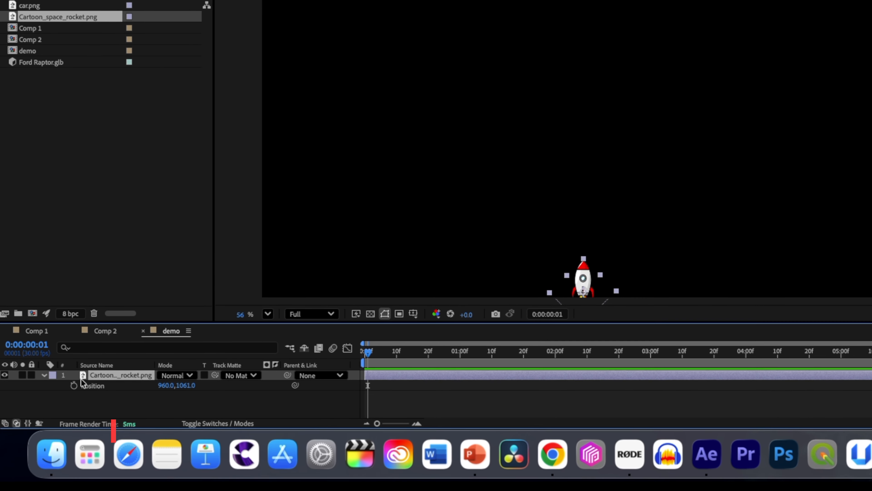
{"action": "left_click", "coordinate": [66, 403]}
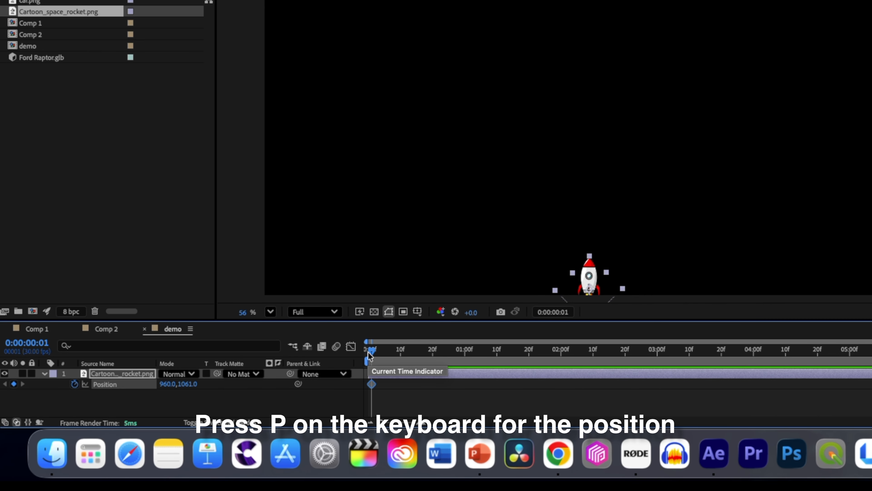
Add a second Position keyframe at 0:00:05:00 that moves the rocket above the frame, at 960, -166
{"action": "left_click_drag", "start_coordinate": [372, 351], "coordinate": [850, 358]}
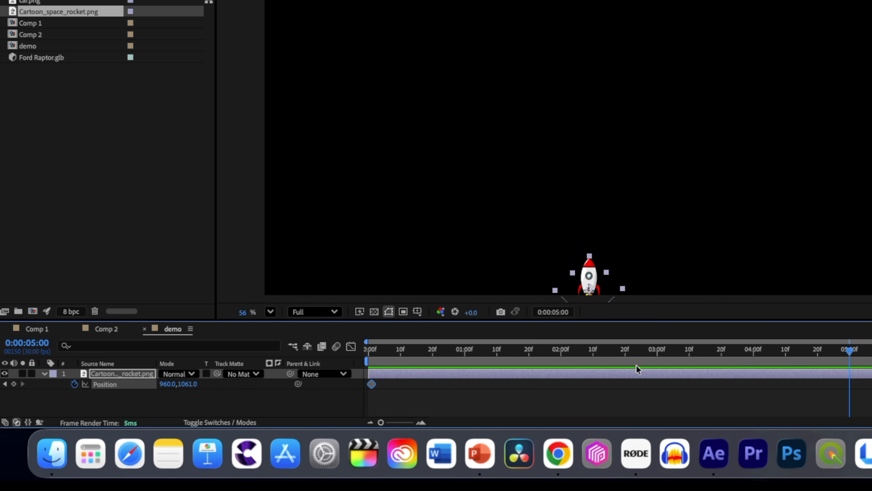
{"action": "left_click_drag", "start_coordinate": [183, 385], "coordinate": [1, 369]}
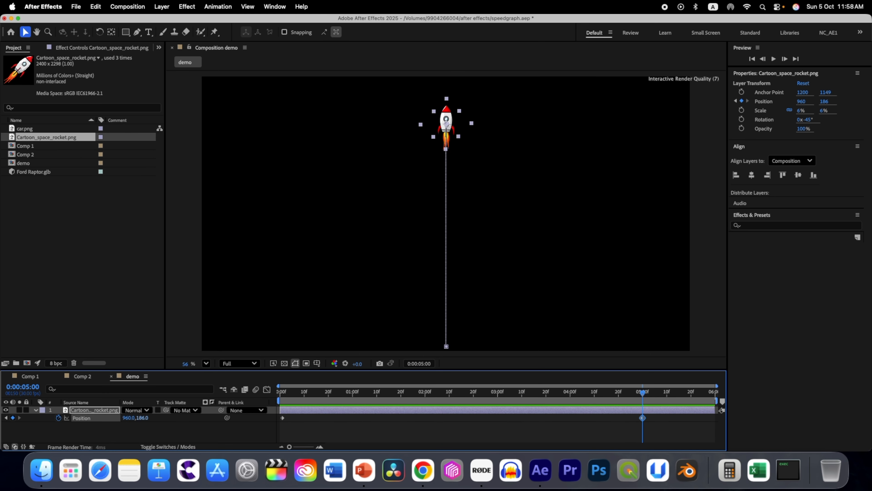
{"action": "left_click_drag", "start_coordinate": [141, 418], "coordinate": [68, 417]}
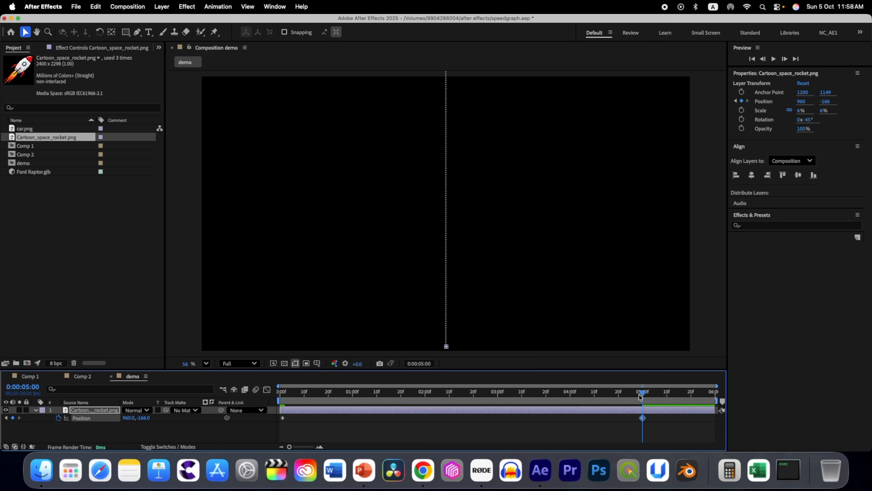
Preview the rocket's linear upward movement from the first frame
{"action": "key", "text": "Home"}
{"action": "key", "text": "space"}
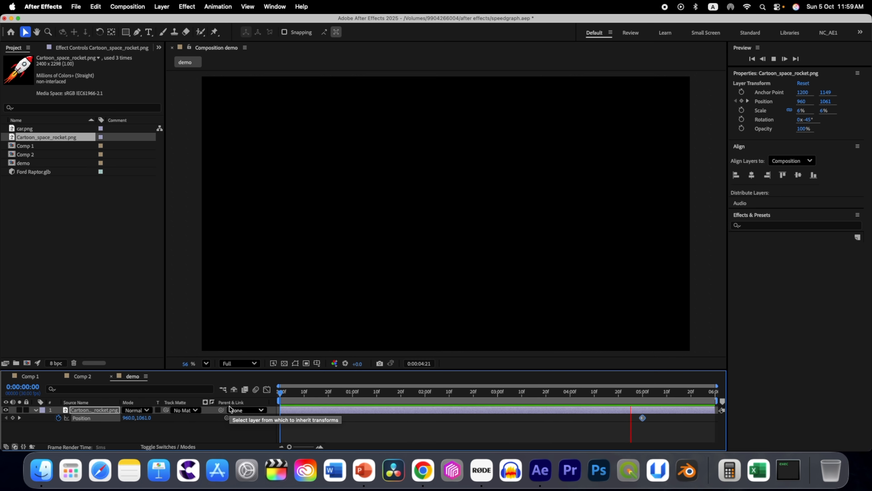
{"action": "key", "text": "space"}
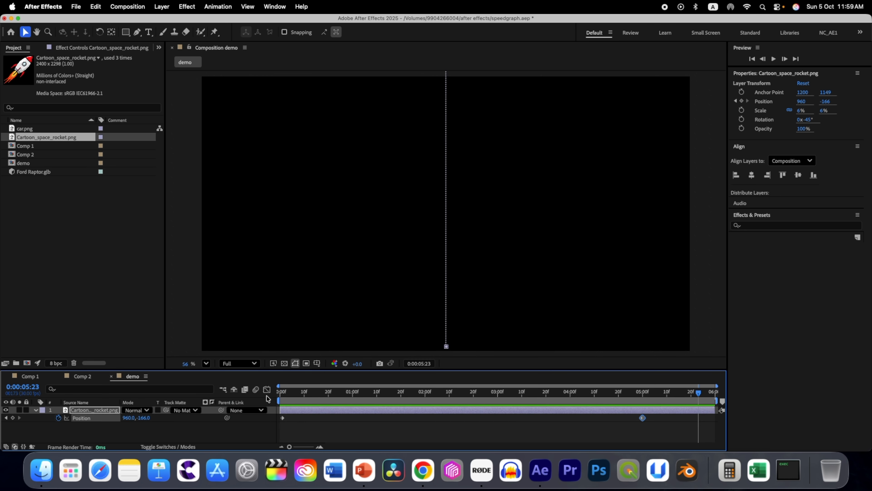
View the speed graph of both Position keyframes in an enlarged timeline area, then return to the layer bars
{"action": "left_click_drag", "start_coordinate": [656, 425], "coordinate": [272, 414]}
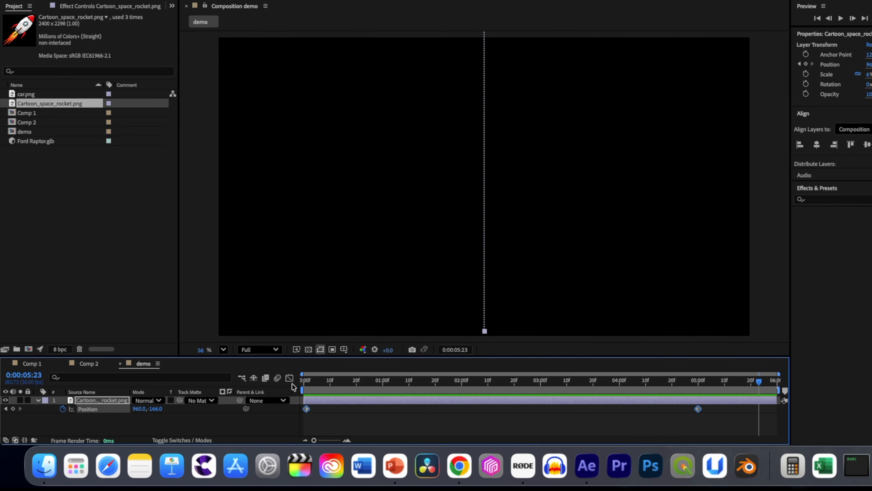
{"action": "left_click", "coordinate": [267, 390]}
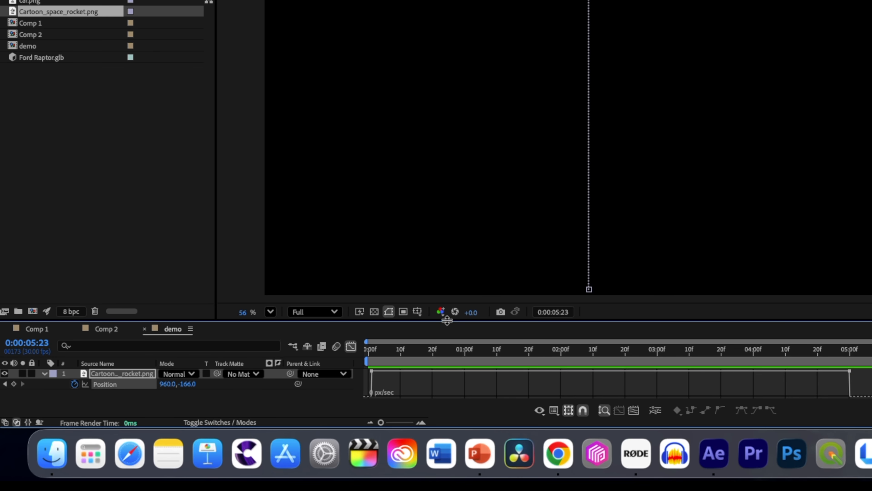
{"action": "left_click_drag", "start_coordinate": [446, 321], "coordinate": [423, 217]}
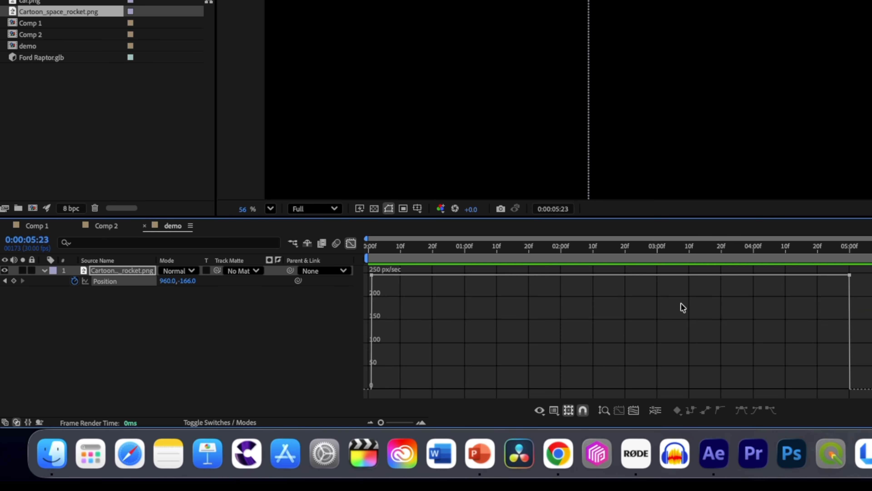
{"action": "left_click", "coordinate": [350, 244]}
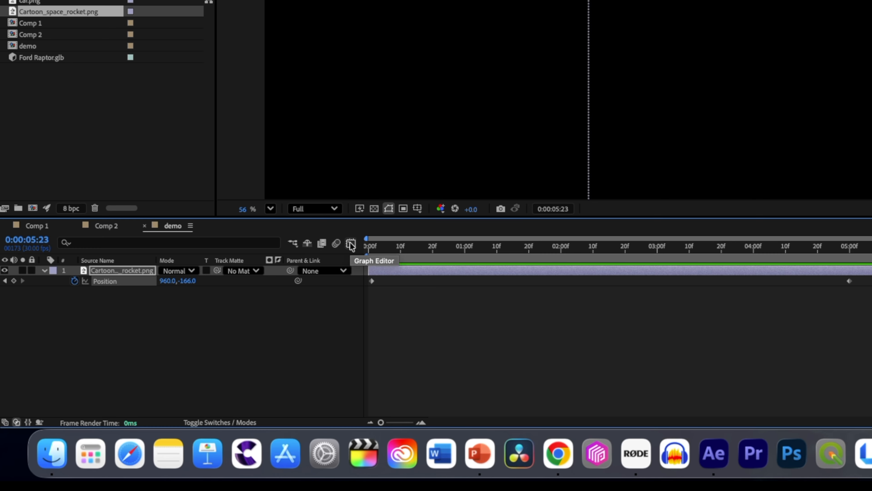
Apply Easy Ease to both of the rocket's Position keyframes
{"action": "left_click_drag", "start_coordinate": [871, 298], "coordinate": [362, 246]}
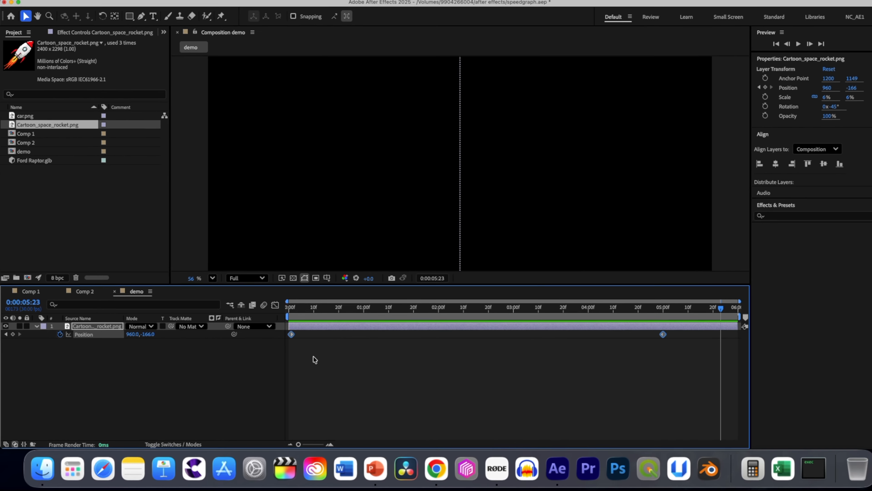
{"action": "left_click", "coordinate": [858, 297]}
{"action": "left_click_drag", "start_coordinate": [669, 359], "coordinate": [274, 327]}
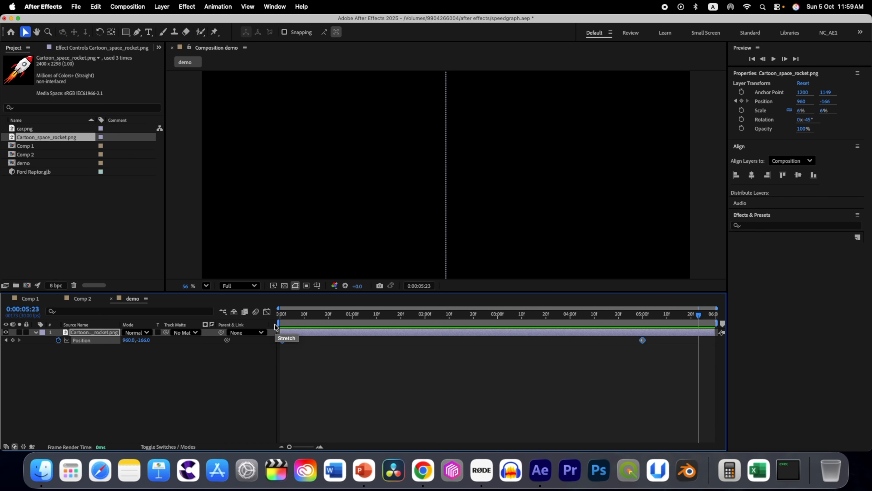
{"action": "left_click_drag", "start_coordinate": [670, 355], "coordinate": [272, 320]}
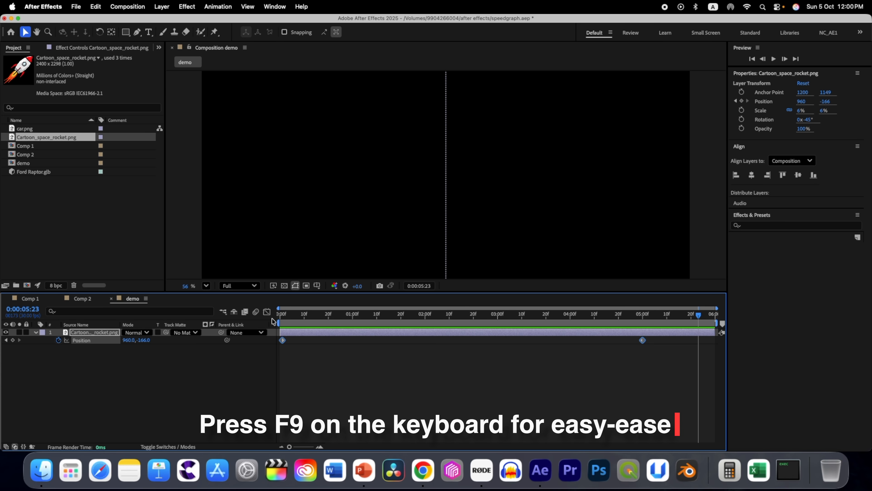
{"action": "key", "text": "F9"}
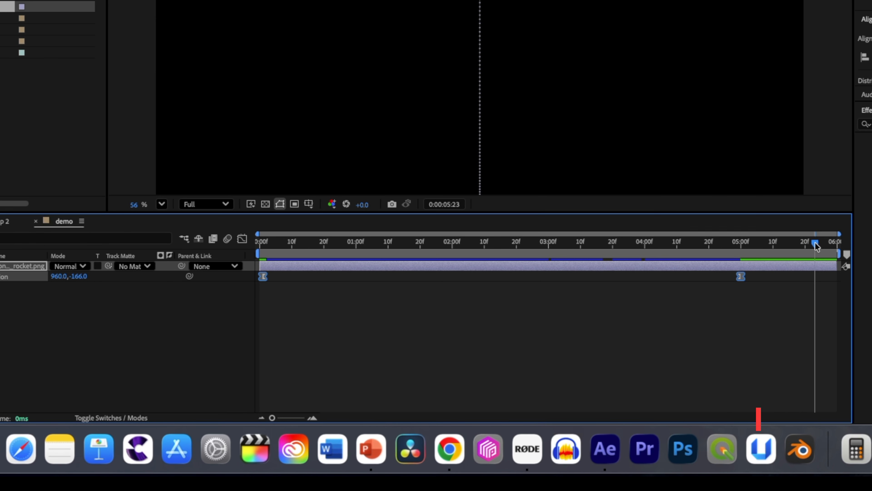
Move the current time to 0:00:01:28 and show the eased Position curve in the Graph Editor, scaled to its full height
{"action": "left_click", "coordinate": [524, 311]}
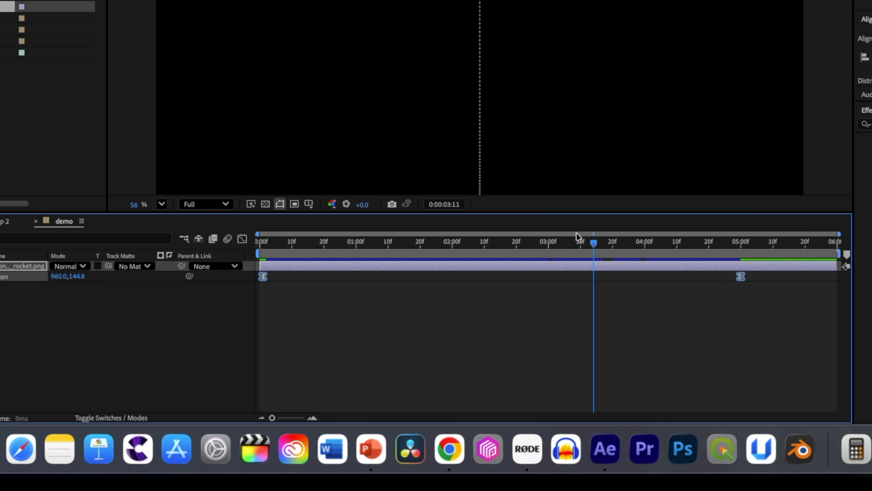
{"action": "left_click", "coordinate": [445, 236]}
{"action": "left_click", "coordinate": [242, 238]}
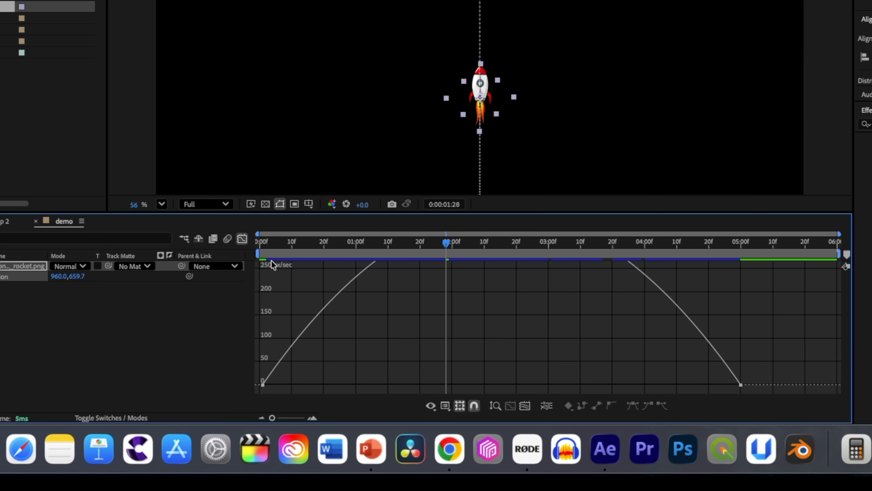
{"action": "mouse_move", "coordinate": [263, 384]}
{"action": "left_click", "coordinate": [493, 407]}
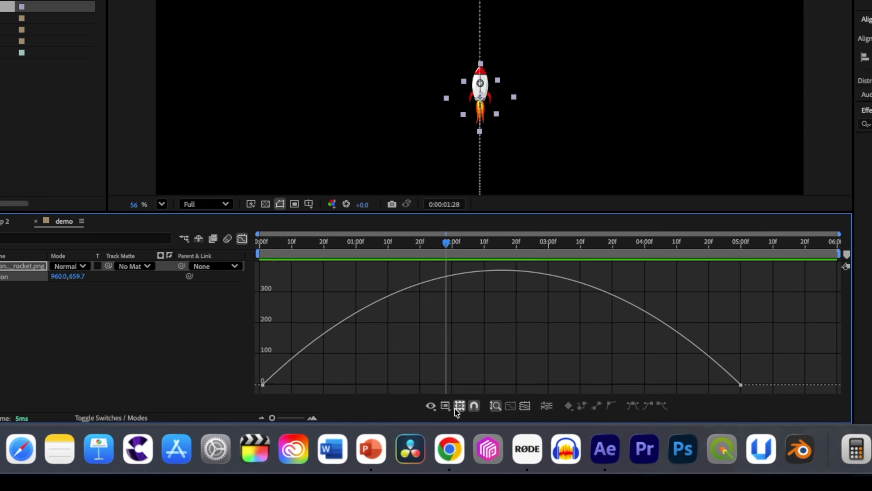
View the Position value graph, then switch back to the speed graph
{"action": "left_click", "coordinate": [445, 406]}
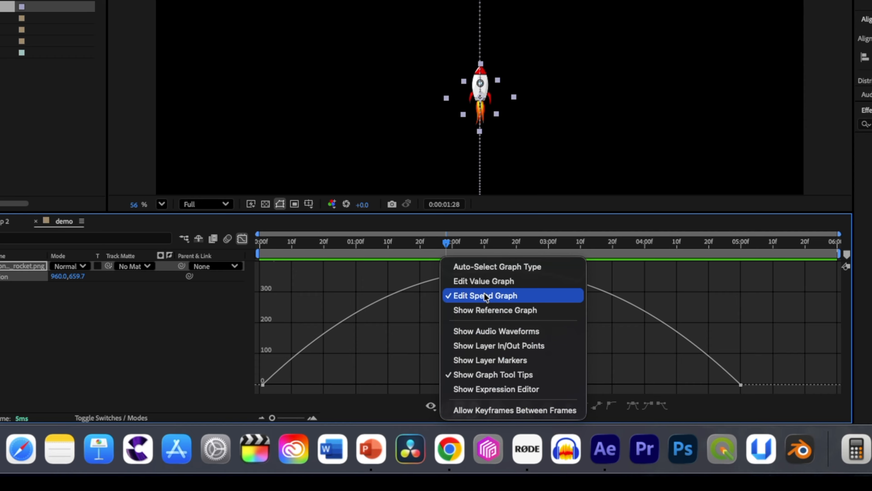
{"action": "left_click", "coordinate": [485, 280]}
{"action": "left_click", "coordinate": [445, 409]}
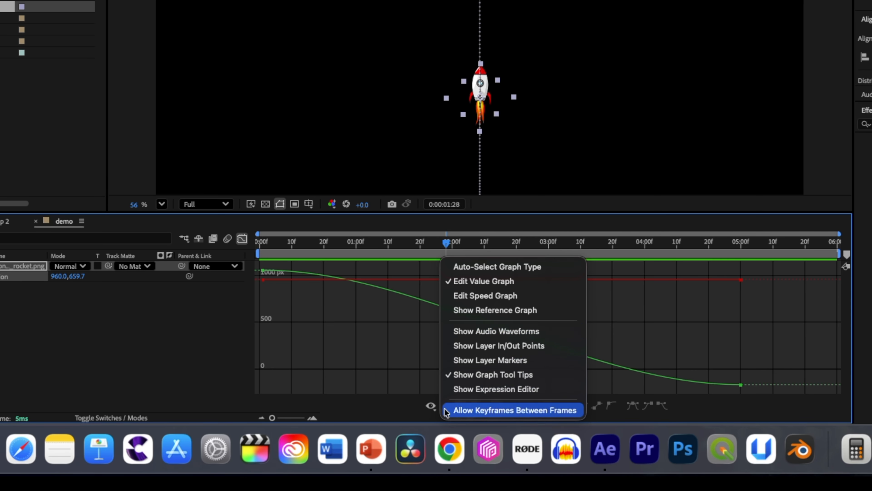
{"action": "left_click", "coordinate": [477, 297]}
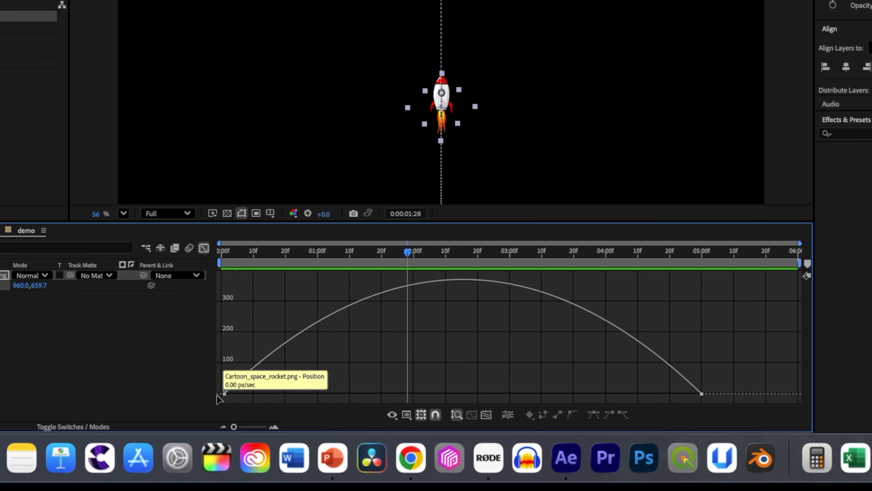
Inspect the speed along the Position curve and preview the eased rocket animation from the first frame
{"action": "mouse_move", "coordinate": [453, 279]}
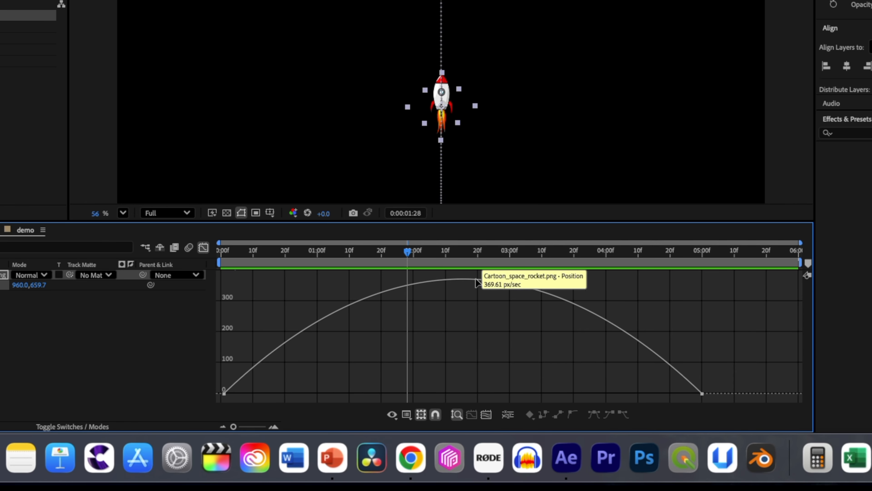
{"action": "mouse_move", "coordinate": [702, 395]}
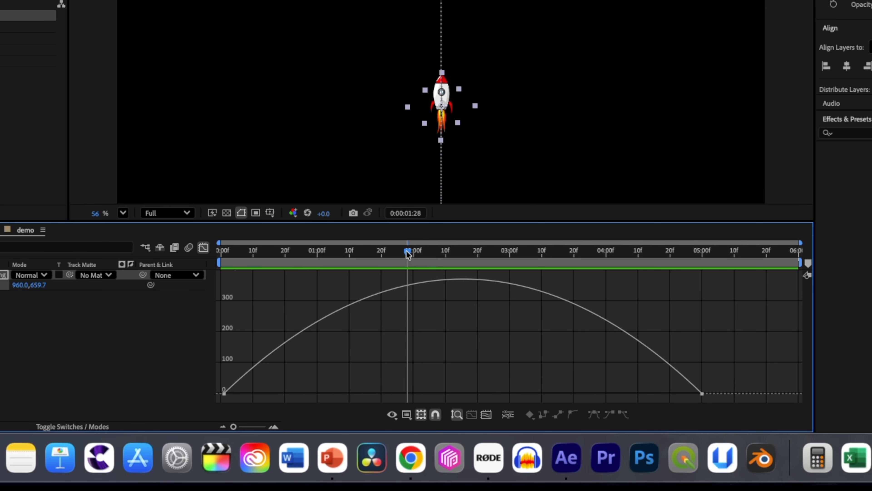
{"action": "left_click_drag", "start_coordinate": [408, 254], "coordinate": [221, 256]}
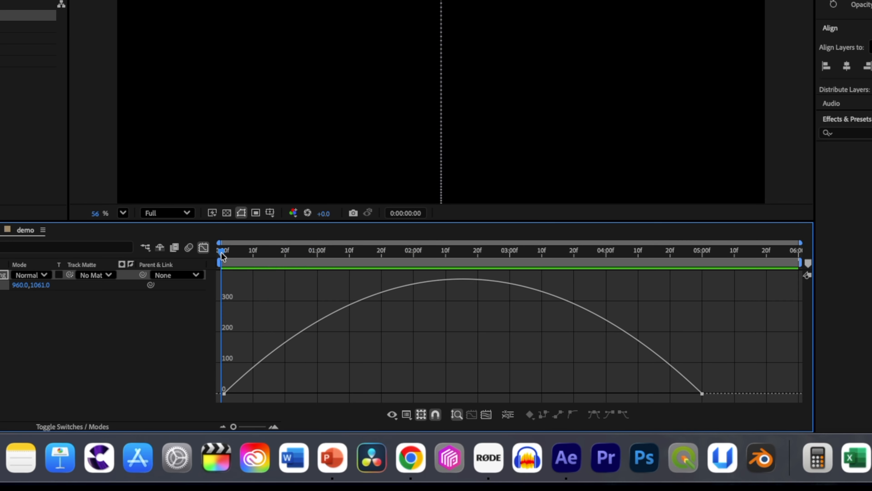
{"action": "key", "text": "space"}
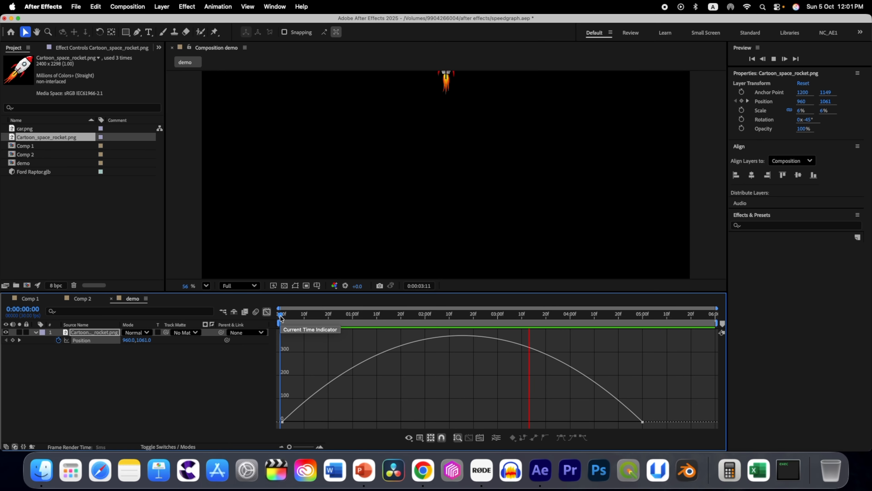
{"action": "key", "text": "space"}
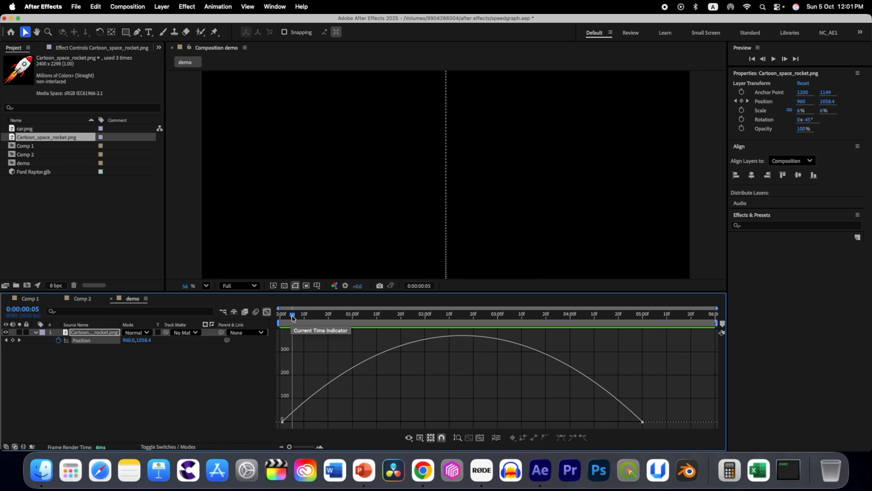
Scrub along the speed curve to 0:00:04:06, then return to the layer bars with both Position keyframes selected
{"action": "left_click_drag", "start_coordinate": [285, 315], "coordinate": [585, 364]}
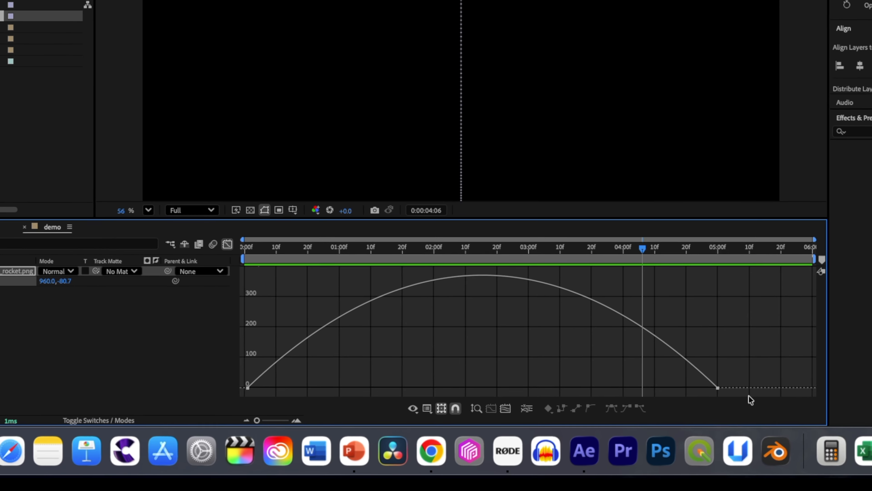
{"action": "left_click_drag", "start_coordinate": [749, 393], "coordinate": [215, 348]}
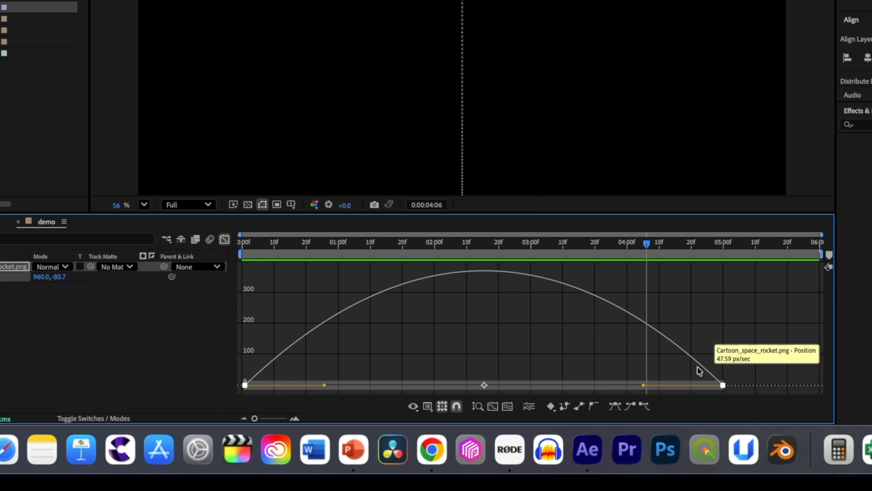
{"action": "left_click", "coordinate": [224, 241]}
{"action": "left_click_drag", "start_coordinate": [784, 294], "coordinate": [430, 275]}
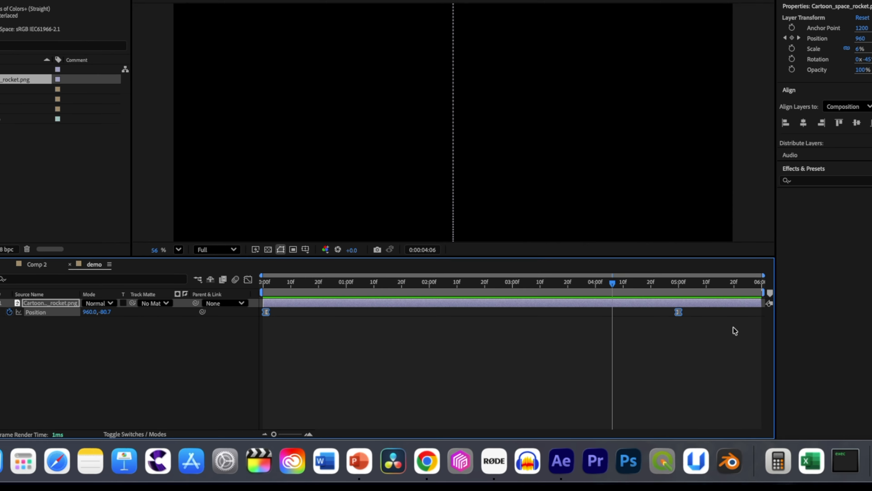
Show the rocket's Position keyframes in the Graph Editor, check that the speed graph is chosen, and turn on automatic graph height zoom
{"action": "left_click_drag", "start_coordinate": [423, 329], "coordinate": [272, 330]}
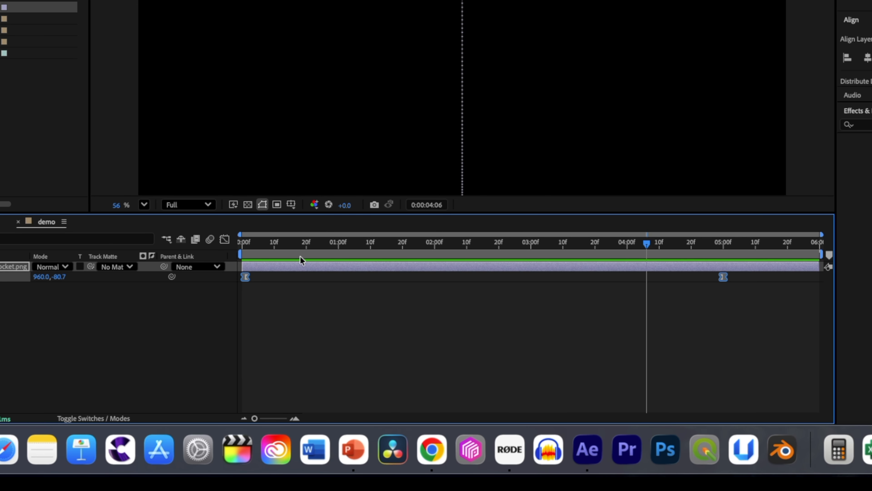
{"action": "left_click", "coordinate": [224, 241]}
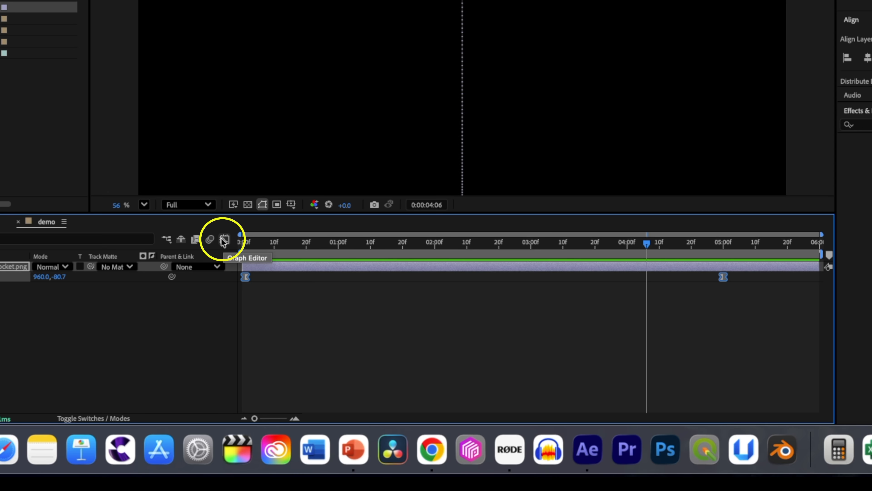
{"action": "left_click", "coordinate": [225, 242]}
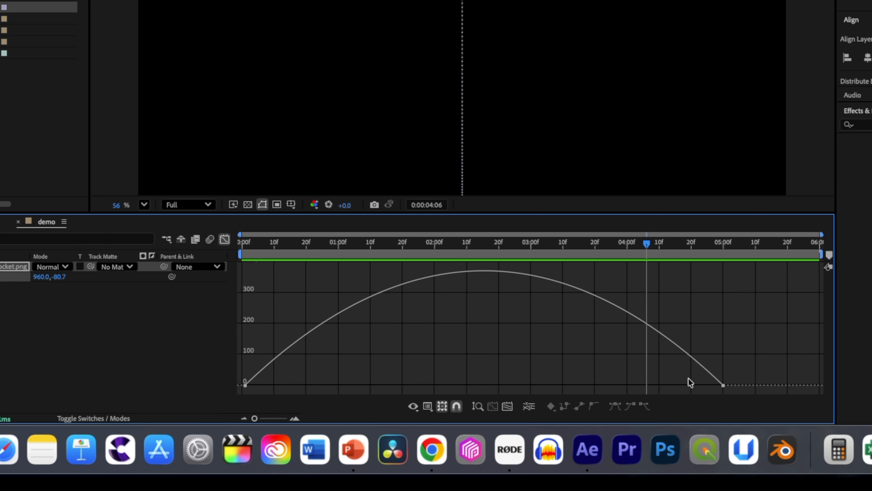
{"action": "left_click", "coordinate": [427, 408]}
{"action": "left_click", "coordinate": [427, 407]}
{"action": "left_click", "coordinate": [427, 407]}
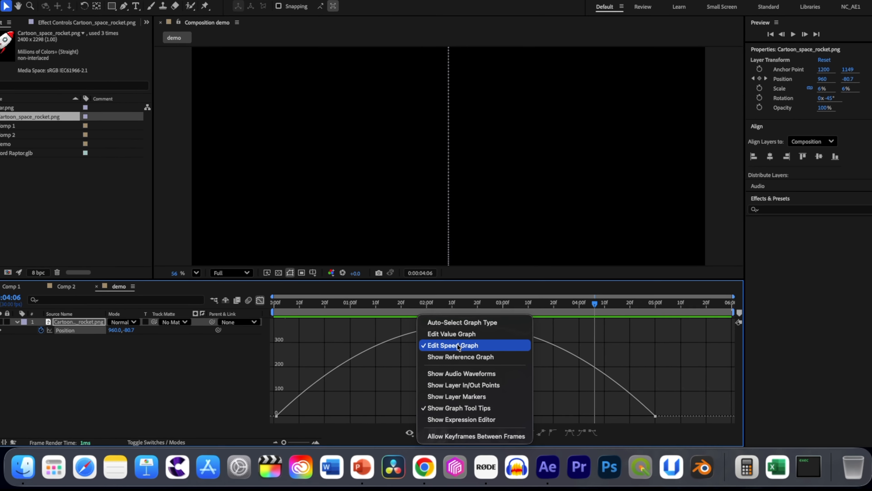
{"action": "left_click", "coordinate": [460, 295]}
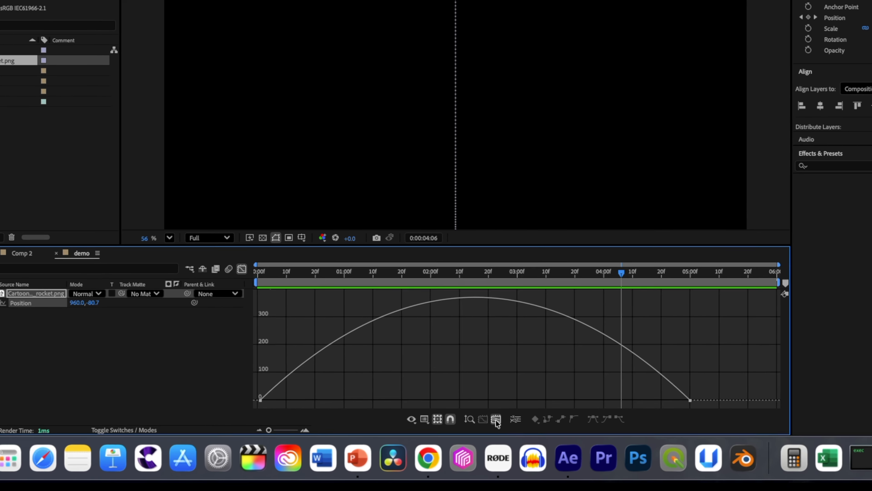
{"action": "left_click", "coordinate": [480, 437]}
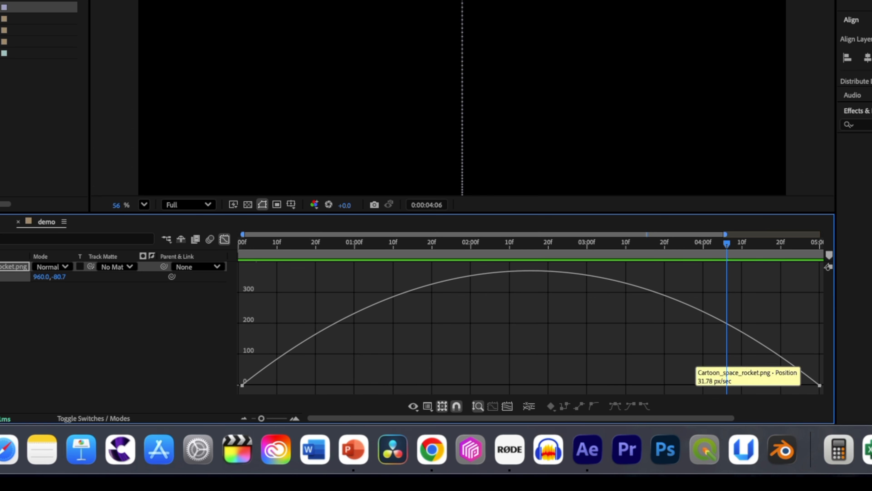
Pull the last keyframe's speed handle into its keyframe, extend the first keyframe's handle to about 0:00:02:15, and preview the rocket
{"action": "left_click_drag", "start_coordinate": [824, 358], "coordinate": [201, 395]}
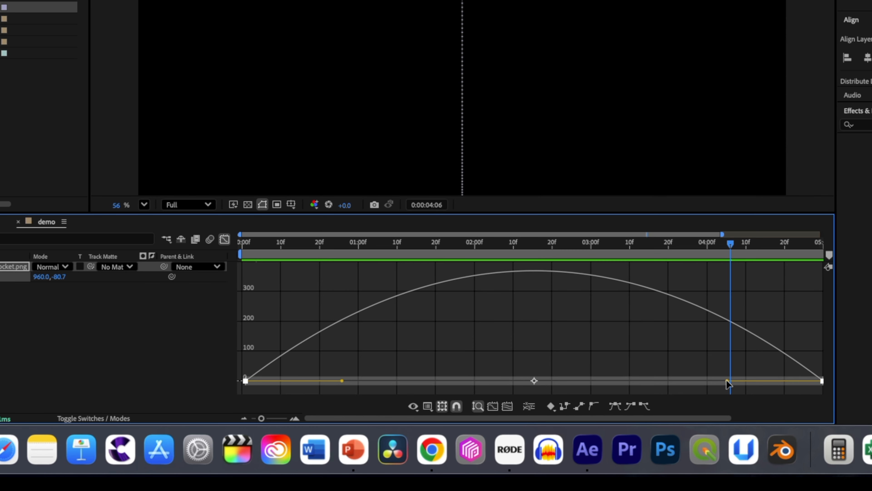
{"action": "left_click_drag", "start_coordinate": [645, 419], "coordinate": [650, 422]}
{"action": "left_click_drag", "start_coordinate": [733, 384], "coordinate": [811, 367]}
{"action": "left_click_drag", "start_coordinate": [307, 380], "coordinate": [500, 395]}
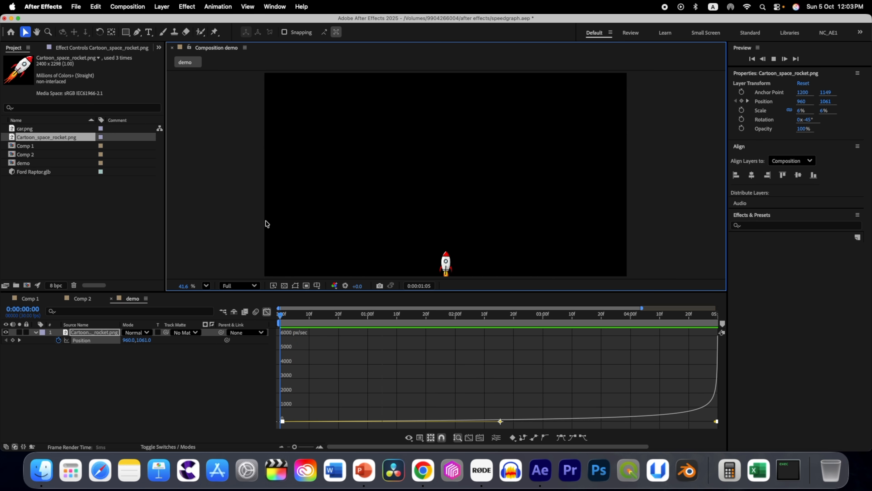
{"action": "key", "text": "space"}
Shorten the first keyframe's speed handle to about 0:00:01:27, fit the curve to the graph height, and preview the rocket
{"action": "left_click", "coordinate": [457, 438]}
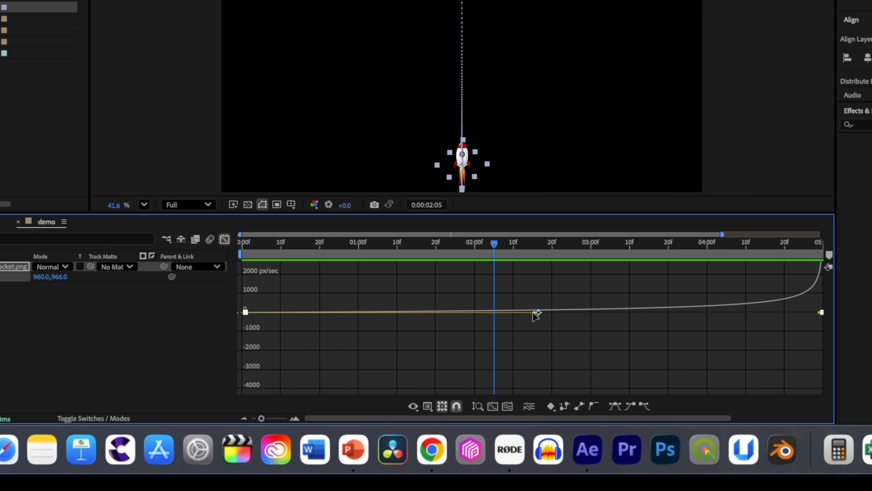
{"action": "left_click_drag", "start_coordinate": [533, 313], "coordinate": [461, 312]}
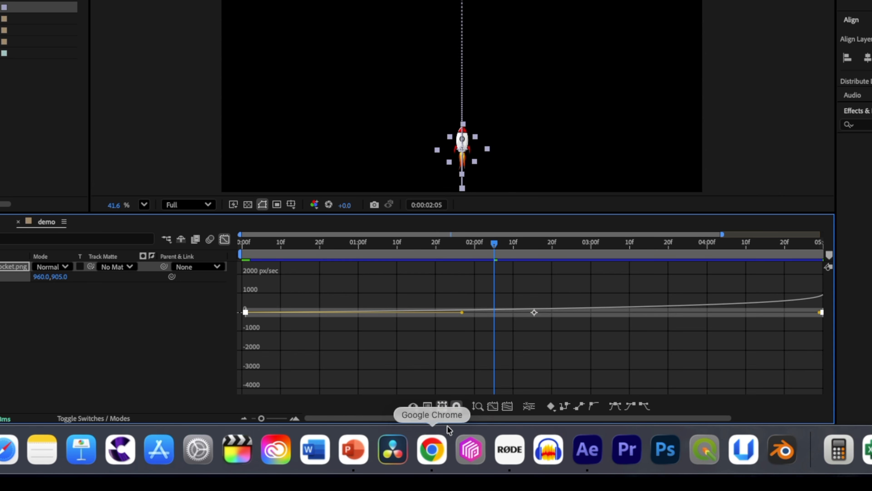
{"action": "left_click", "coordinate": [493, 406]}
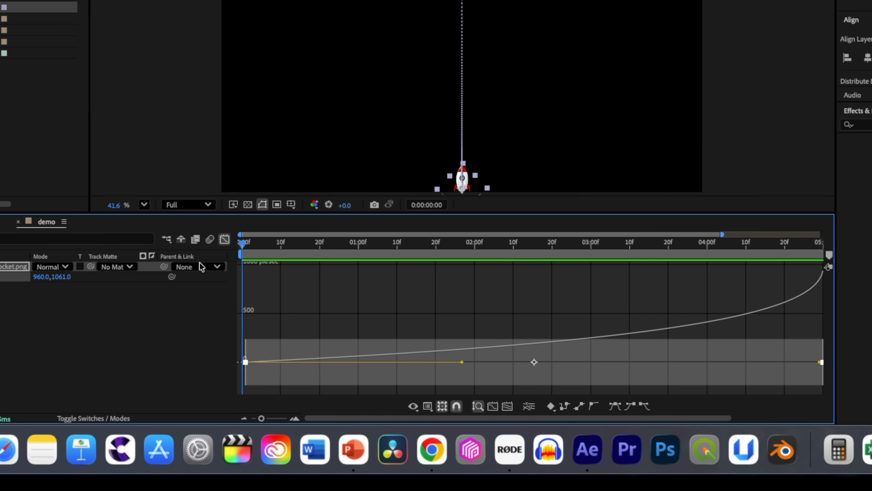
{"action": "key", "text": "space"}
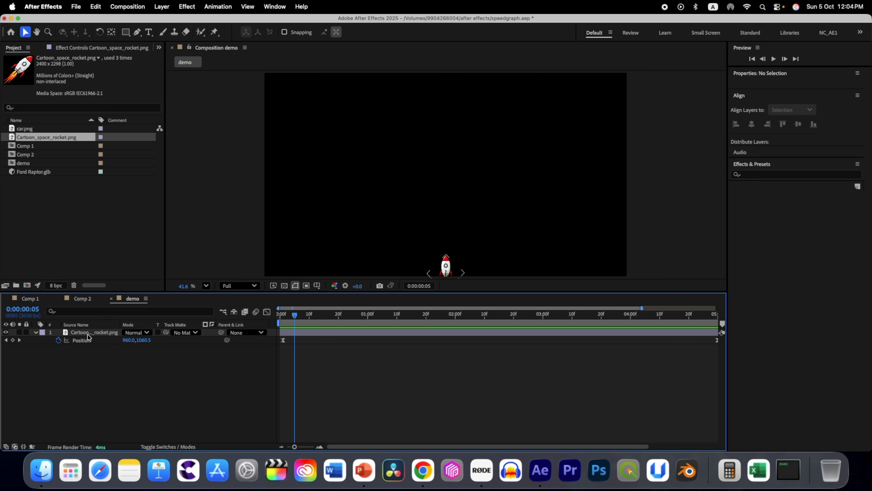
Add the expression wiggle(20,2) to the rocket layer's Position
{"action": "left_click", "coordinate": [89, 333]}
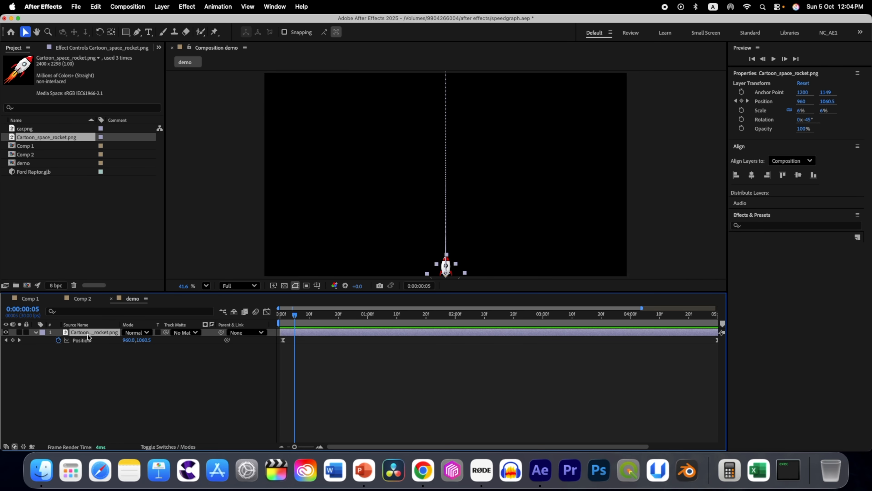
{"action": "left_click", "coordinate": [59, 340], "text": "alt"}
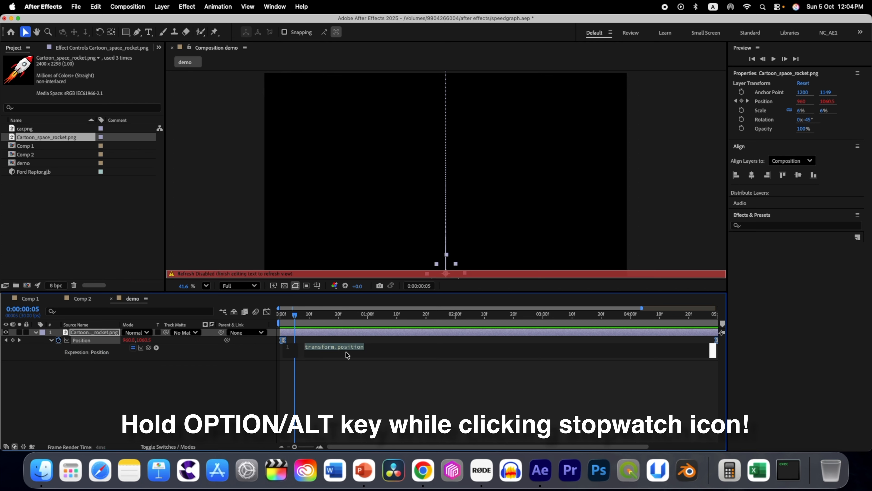
{"action": "type", "text": "wiggle()"}
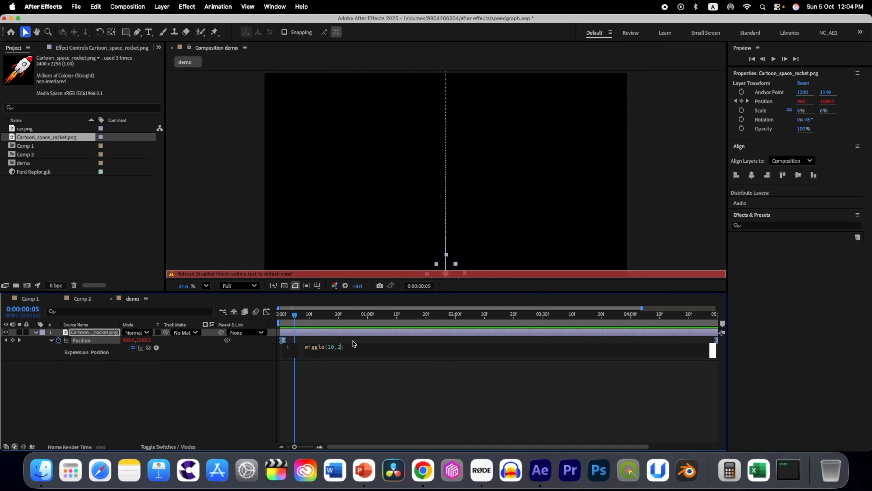
{"action": "left_click", "coordinate": [353, 343]}
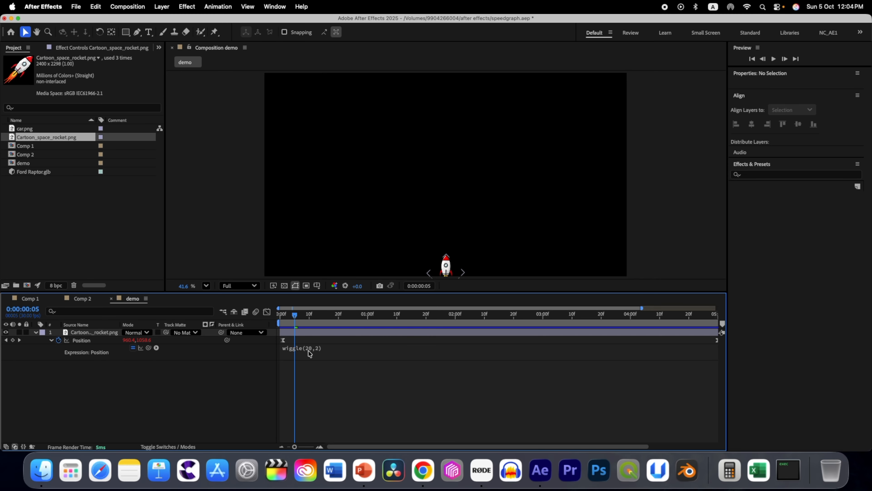
Preview the wiggling rocket from the first frame
{"action": "left_click_drag", "start_coordinate": [294, 320], "coordinate": [274, 315]}
{"action": "key", "text": "space"}
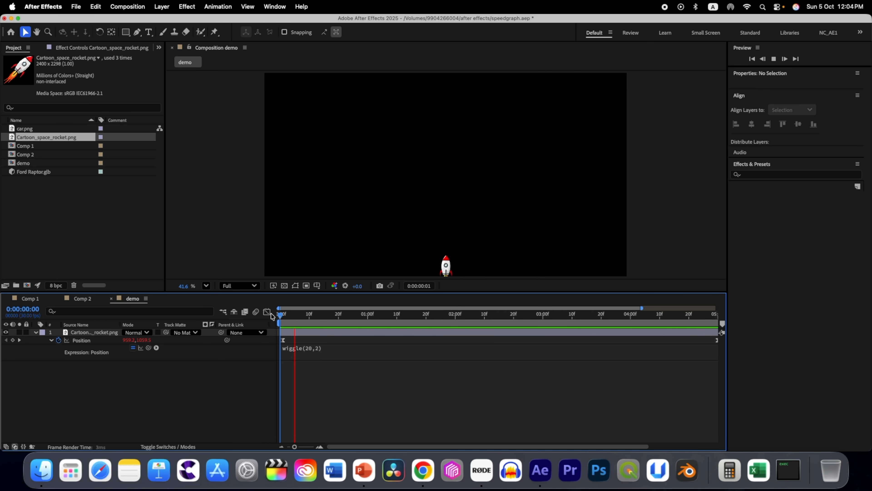
{"action": "key", "text": "space"}
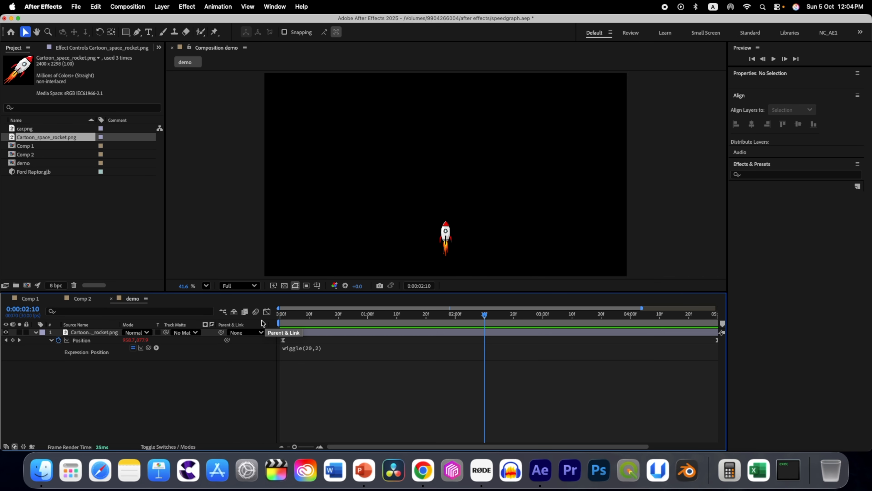
Collapse the rocket layer's properties and hide the layer
{"action": "left_click", "coordinate": [35, 333]}
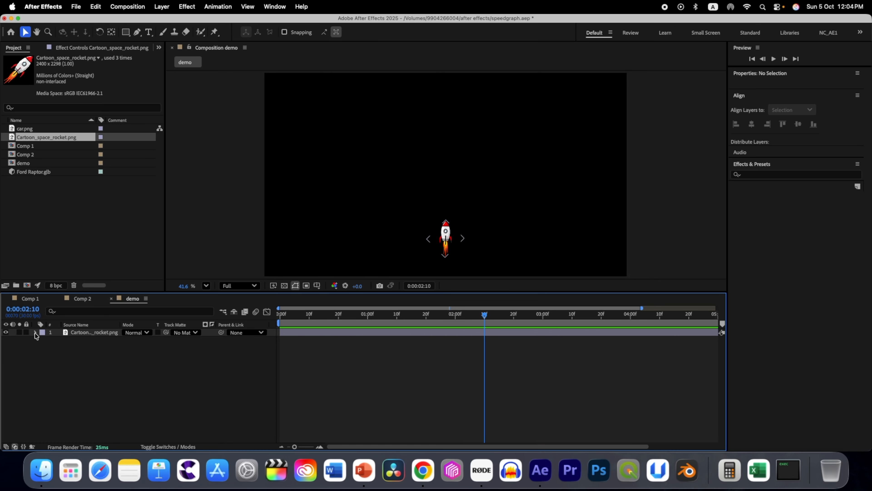
{"action": "left_click", "coordinate": [59, 368]}
{"action": "left_click", "coordinate": [6, 333]}
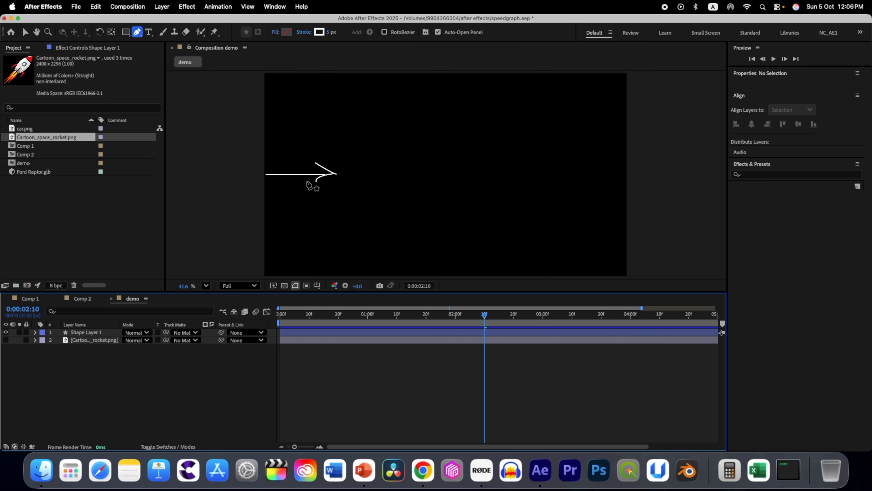
Start a Position keyframe on the arrow shape layer at 0:00:00:03, with X at -223.2 outside the frame
{"action": "left_click", "coordinate": [101, 333]}
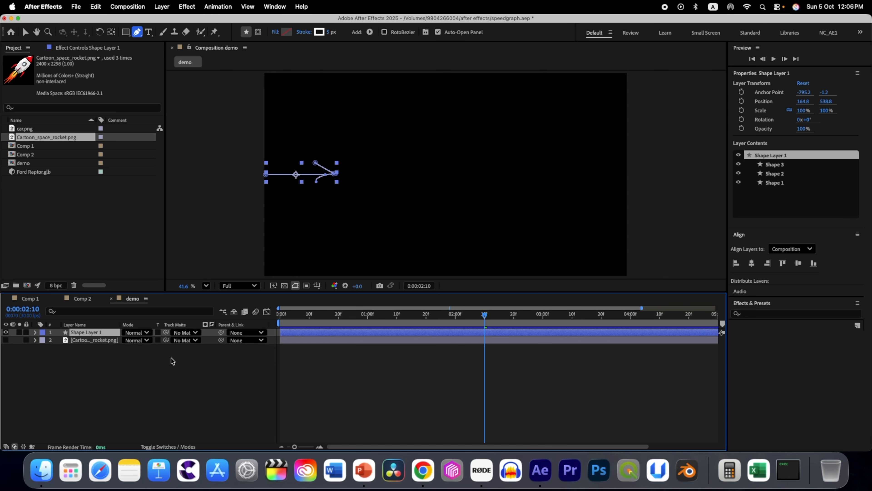
{"action": "left_click", "coordinate": [166, 375]}
{"action": "left_click_drag", "start_coordinate": [485, 315], "coordinate": [288, 314]}
{"action": "left_click", "coordinate": [79, 333]}
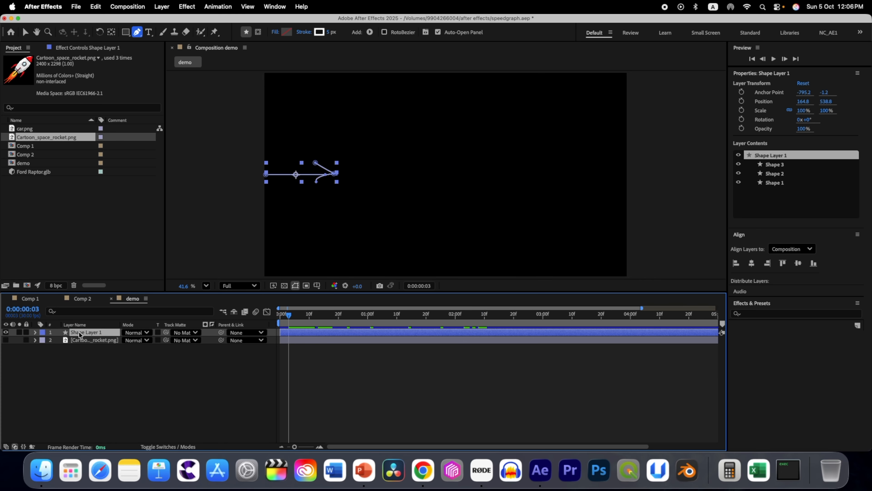
{"action": "key", "text": "p"}
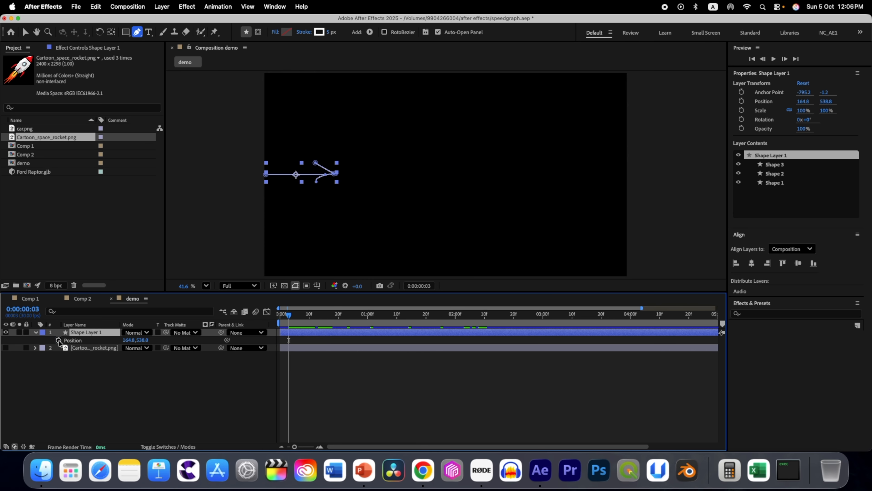
{"action": "left_click", "coordinate": [58, 340]}
{"action": "left_click_drag", "start_coordinate": [130, 343], "coordinate": [11, 358]}
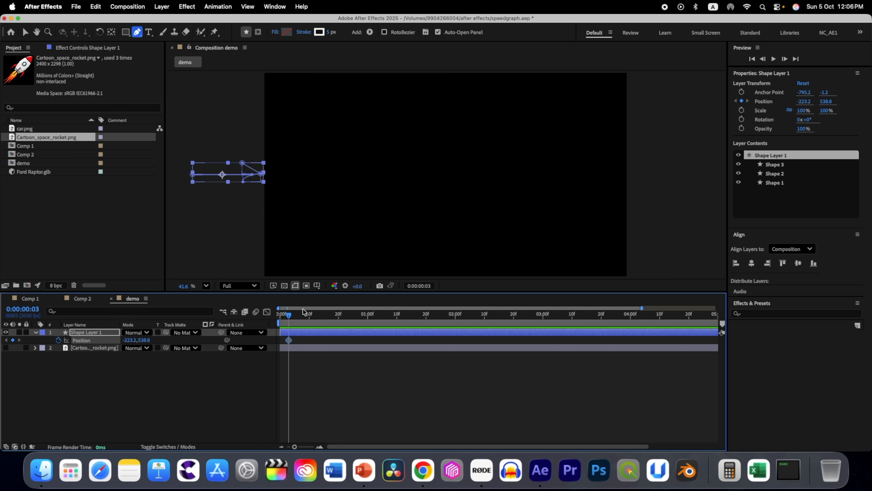
Add a second arrow Position keyframe at 0:00:02:00 with X at 2164.8, and preview the movement
{"action": "left_click_drag", "start_coordinate": [289, 317], "coordinate": [455, 331]}
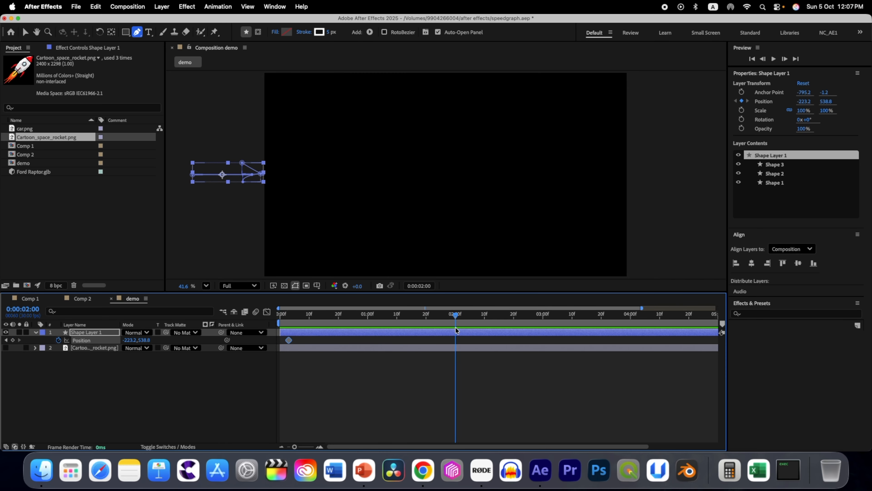
{"action": "left_click_drag", "start_coordinate": [123, 341], "coordinate": [276, 334]}
{"action": "left_click_drag", "start_coordinate": [126, 341], "coordinate": [256, 313]}
{"action": "key", "text": "space"}
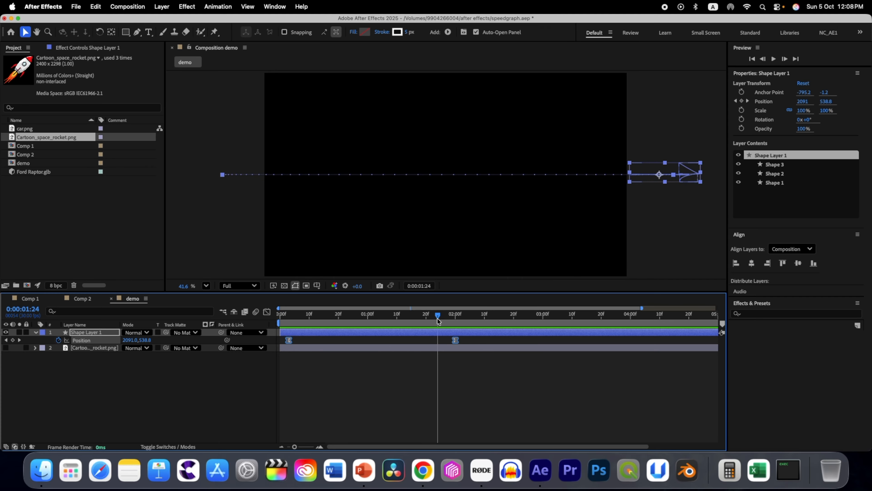
Return the current time to 0:00:00:02, show the arrow's speed graph, and select both Position keyframes
{"action": "left_click_drag", "start_coordinate": [437, 318], "coordinate": [286, 318]}
{"action": "left_click", "coordinate": [266, 312]}
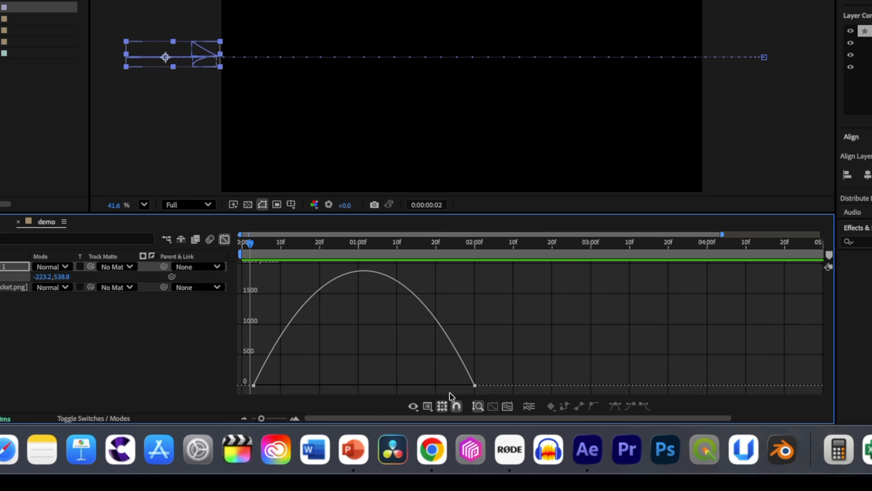
{"action": "left_click_drag", "start_coordinate": [502, 390], "coordinate": [243, 348]}
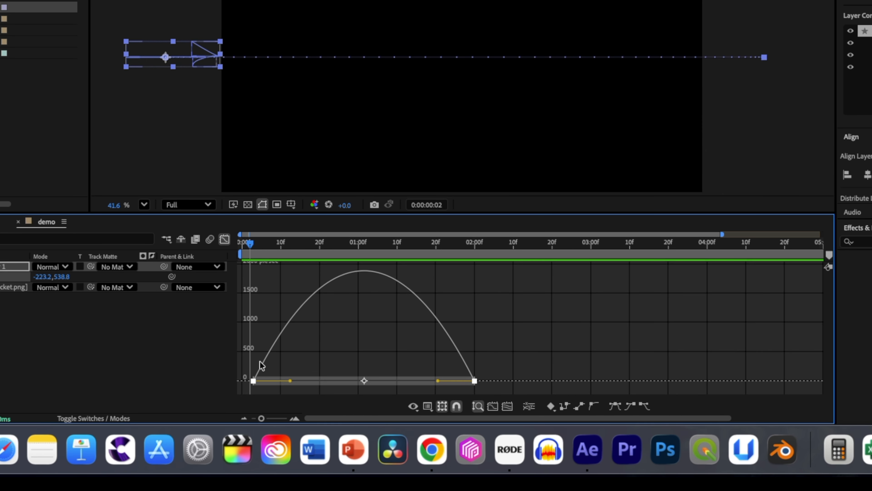
Raise the arrow's starting speed above 15000 px/sec and extend the last keyframe's handle halfway back so it slows down gradually
{"action": "left_click_drag", "start_coordinate": [289, 381], "coordinate": [255, 270]}
{"action": "left_click_drag", "start_coordinate": [436, 386], "coordinate": [364, 385]}
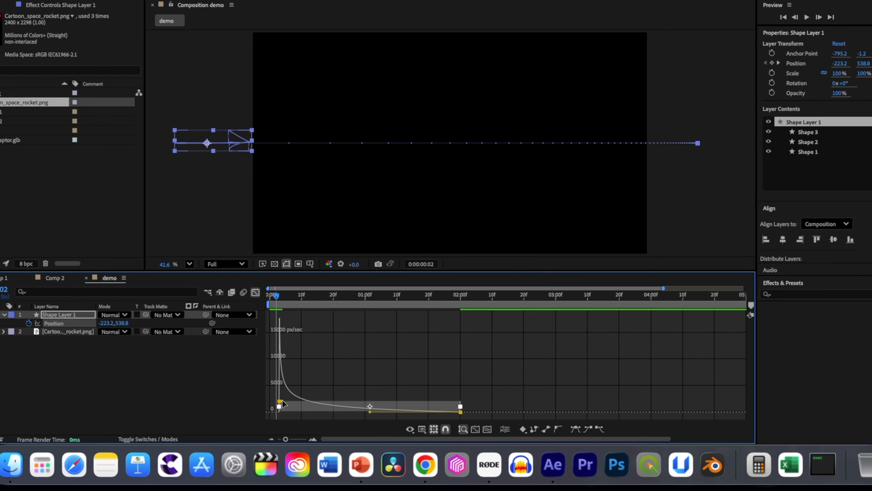
{"action": "left_click_drag", "start_coordinate": [253, 372], "coordinate": [254, 272]}
{"action": "left_click_drag", "start_coordinate": [290, 338], "coordinate": [290, 337]}
{"action": "mouse_move", "coordinate": [372, 421]}
{"action": "left_mouse_down"}
{"action": "mouse_move", "coordinate": [384, 422]}
{"action": "mouse_move", "coordinate": [372, 422]}
{"action": "left_mouse_up"}
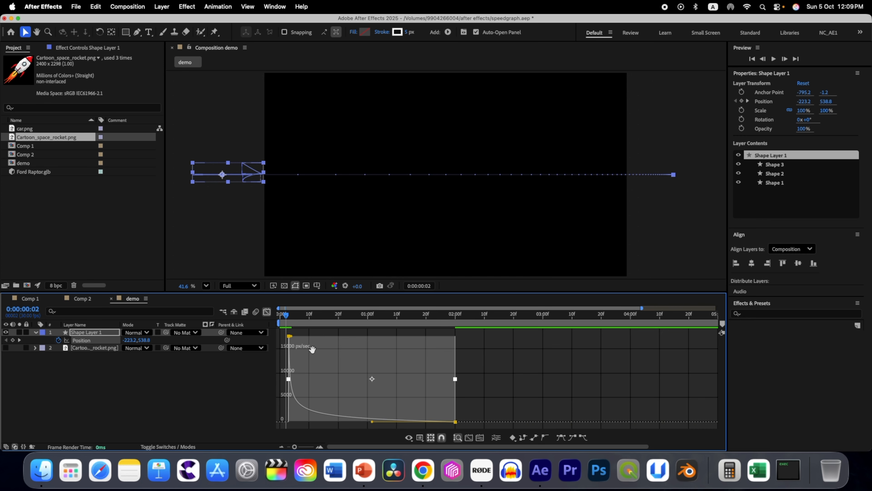
Preview the arrow animation with the work area ending at about 0:00:02:00
{"action": "key", "text": "space"}
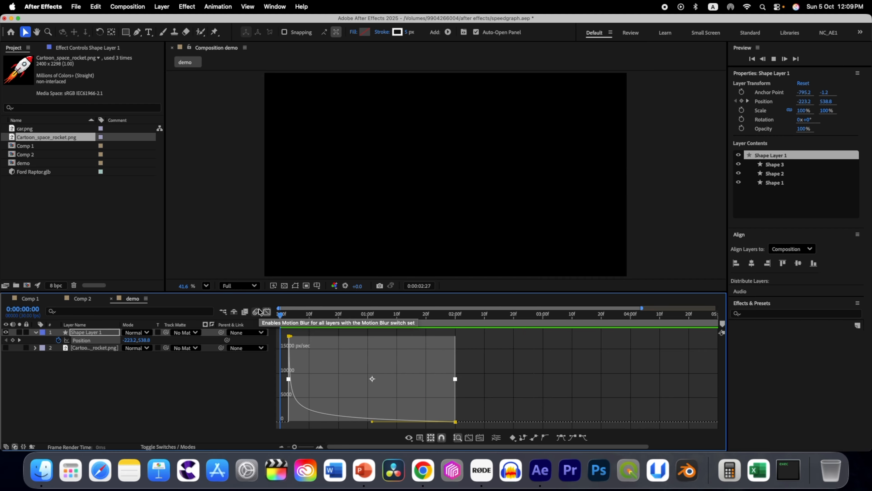
{"action": "left_click", "coordinate": [457, 311]}
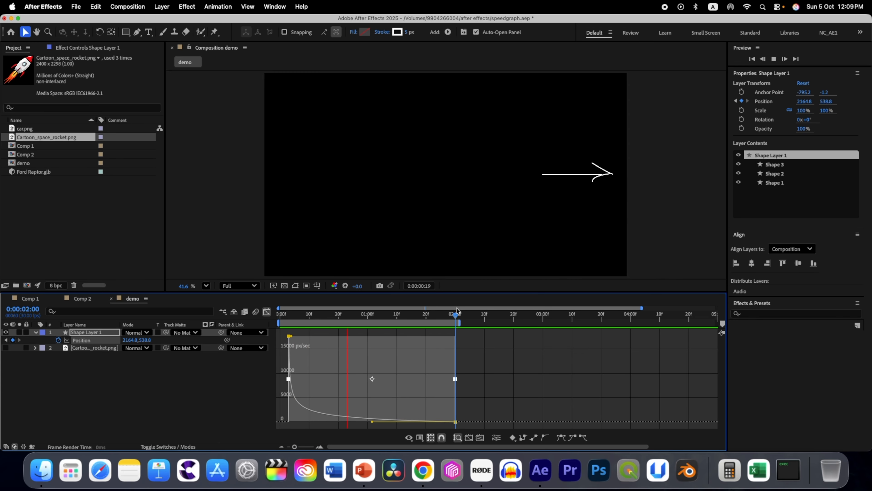
{"action": "key", "text": "space"}
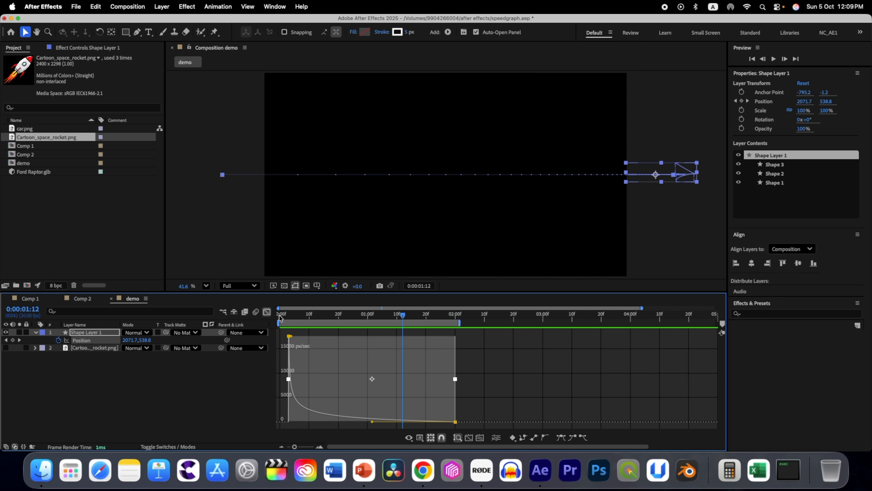
Collapse the arrow shape layer's properties and return from the Graph Editor to the layer bars
{"action": "left_click", "coordinate": [35, 333]}
{"action": "left_click", "coordinate": [98, 336]}
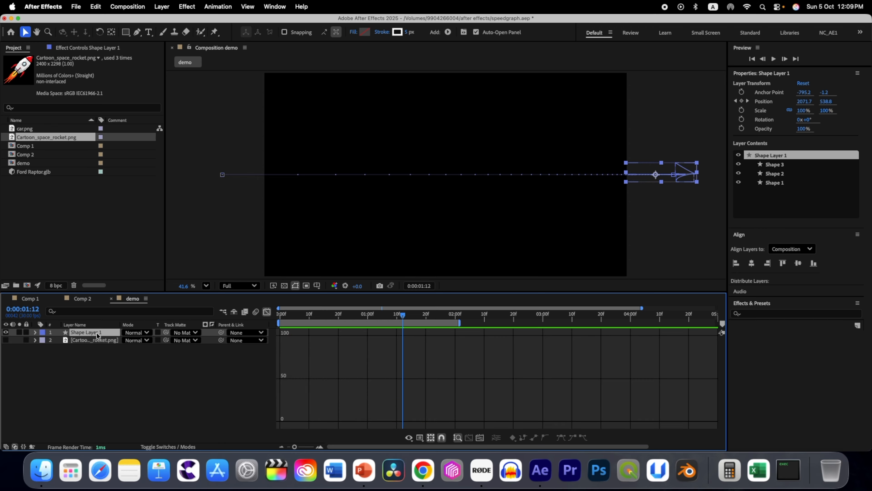
{"action": "left_click", "coordinate": [267, 312]}
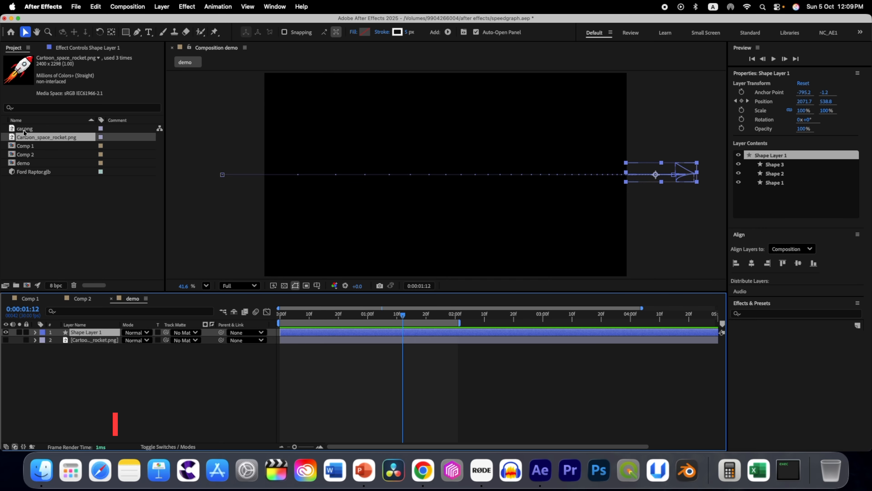
Add car.png to the composition, scale it to 10%, rotate it 89°, and place it at the frame's left edge at about 94, 759
{"action": "left_click_drag", "start_coordinate": [24, 132], "coordinate": [77, 335]}
{"action": "key", "text": "s"}
{"action": "left_click_drag", "start_coordinate": [136, 339], "coordinate": [175, 340]}
{"action": "key", "text": "r"}
{"action": "left_click_drag", "start_coordinate": [448, 174], "coordinate": [284, 216]}
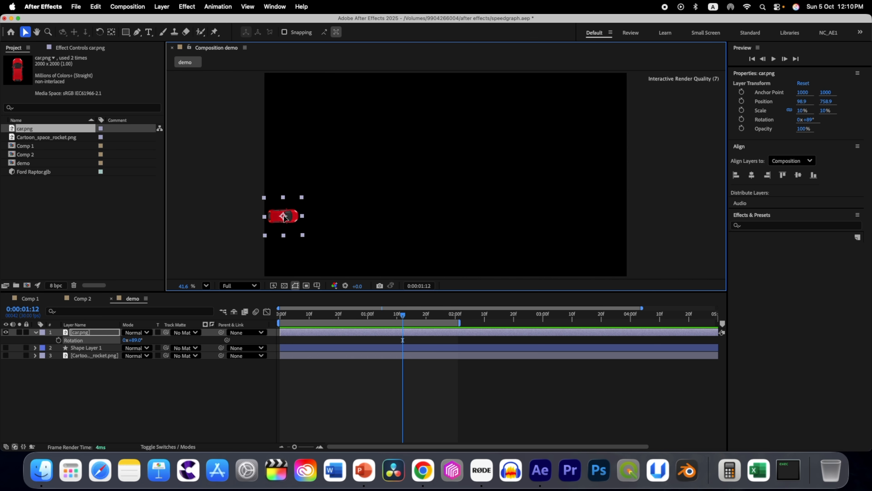
Key the car's Position at 0:00:00:00 and at 0:00:05:00, moving it horizontally to X 1806.1 for the second keyframe
{"action": "left_click", "coordinate": [73, 335]}
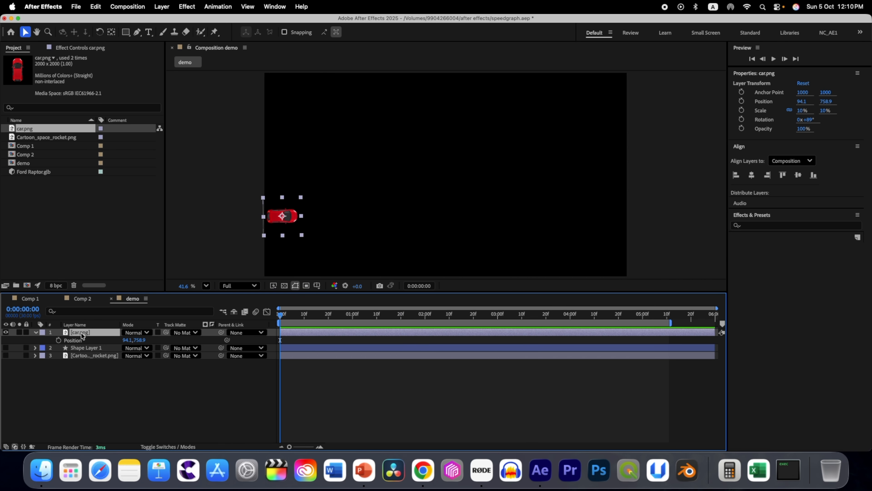
{"action": "left_click", "coordinate": [59, 340]}
{"action": "left_click", "coordinate": [643, 315]}
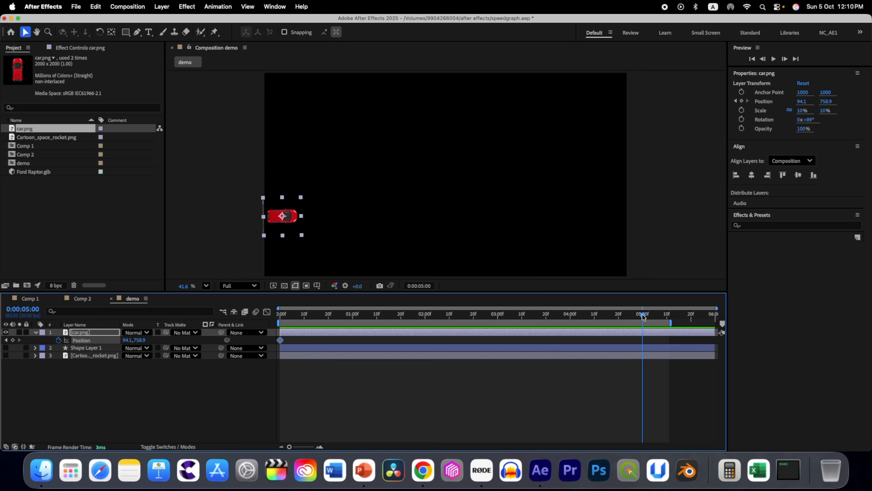
{"action": "left_click_drag", "start_coordinate": [124, 342], "coordinate": [867, 313]}
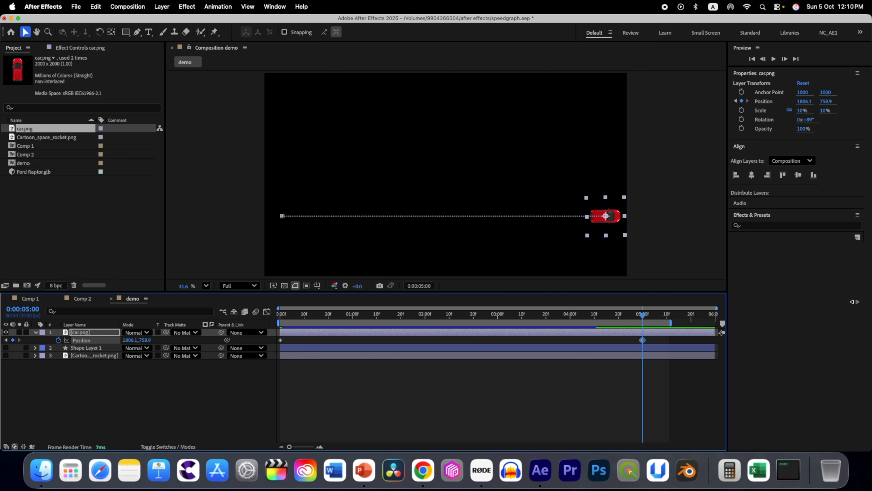
Preview the car's linear movement across the frame
{"action": "left_click", "coordinate": [78, 332]}
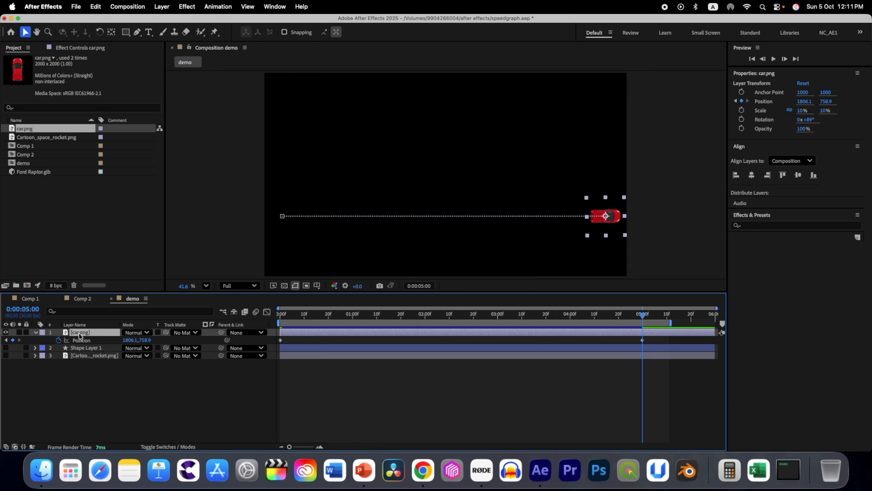
{"action": "key", "text": "space"}
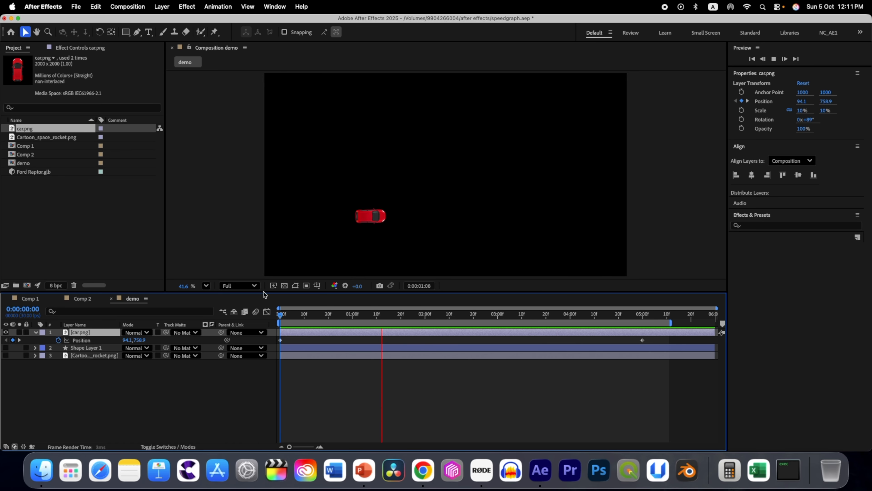
{"action": "key", "text": "space"}
Apply Easy Ease to both of the car's Position keyframes and show their speed graph
{"action": "left_click_drag", "start_coordinate": [408, 314], "coordinate": [255, 330]}
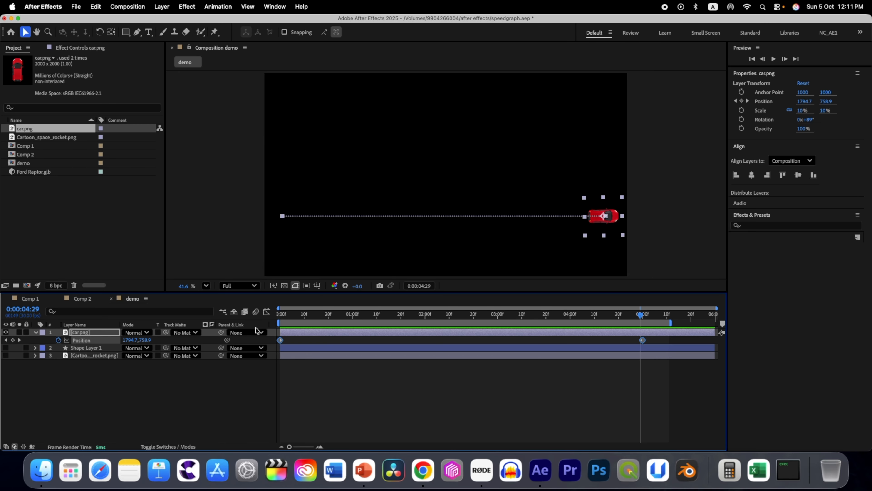
{"action": "key", "text": "F9"}
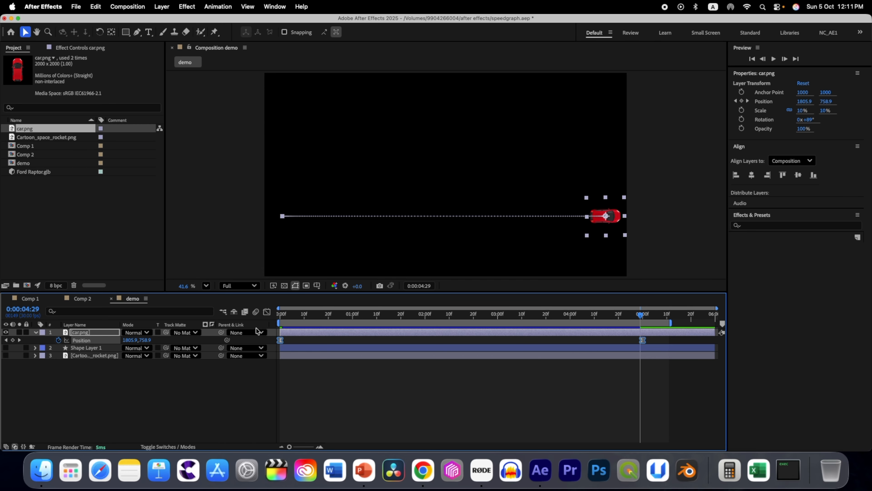
{"action": "left_click", "coordinate": [267, 311]}
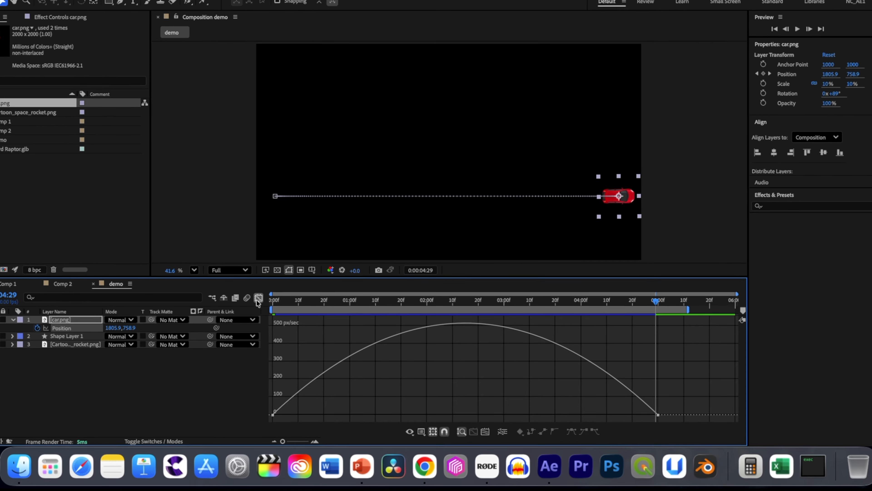
{"action": "mouse_move", "coordinate": [273, 414]}
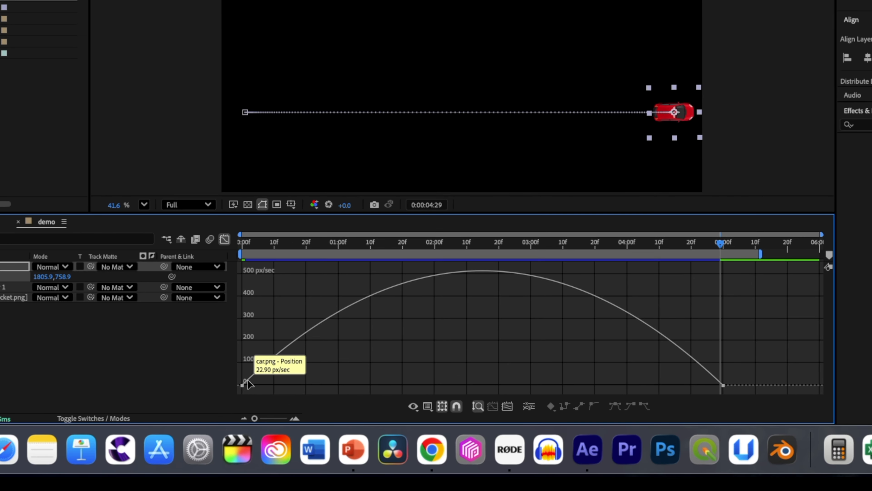
Preview the eased car movement from the beginning alongside its speed curve
{"action": "key", "text": "space"}
{"action": "left_click_drag", "start_coordinate": [718, 244], "coordinate": [240, 241]}
{"action": "key", "text": "space"}
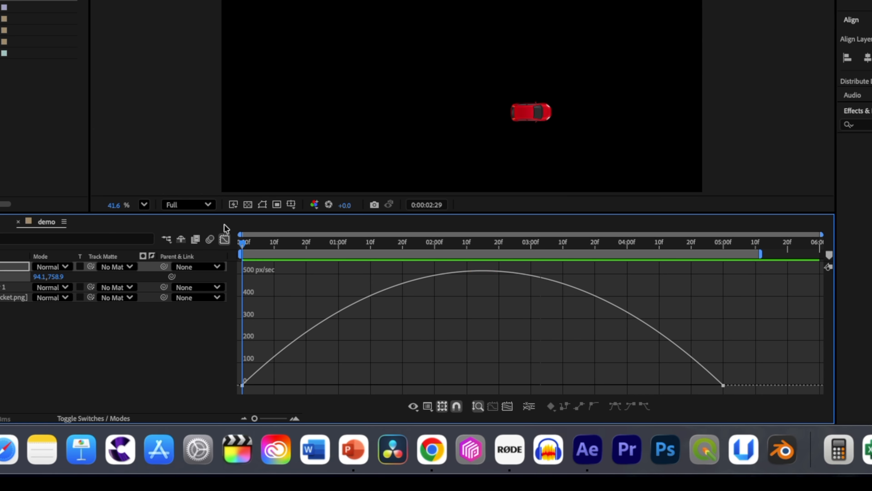
{"action": "key", "text": "space"}
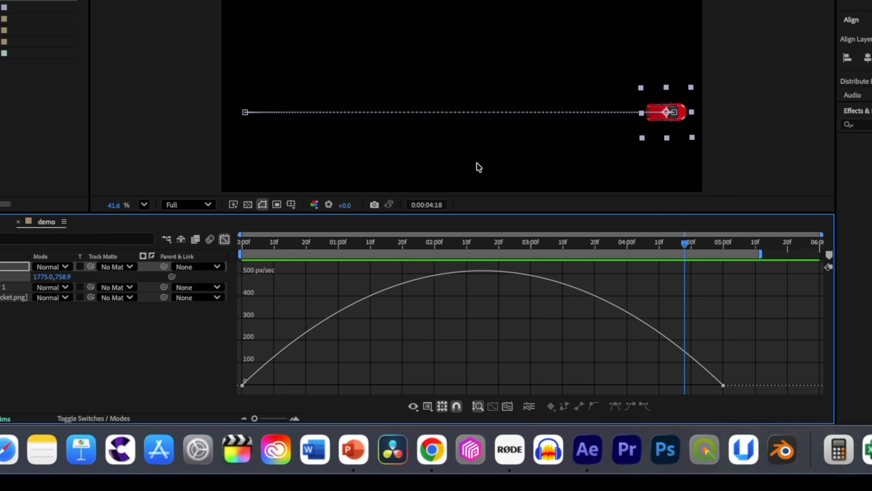
Raise the car's speed at the last Position keyframe to about 312 px/sec and preview the motion from the start
{"action": "left_click_drag", "start_coordinate": [749, 389], "coordinate": [232, 340]}
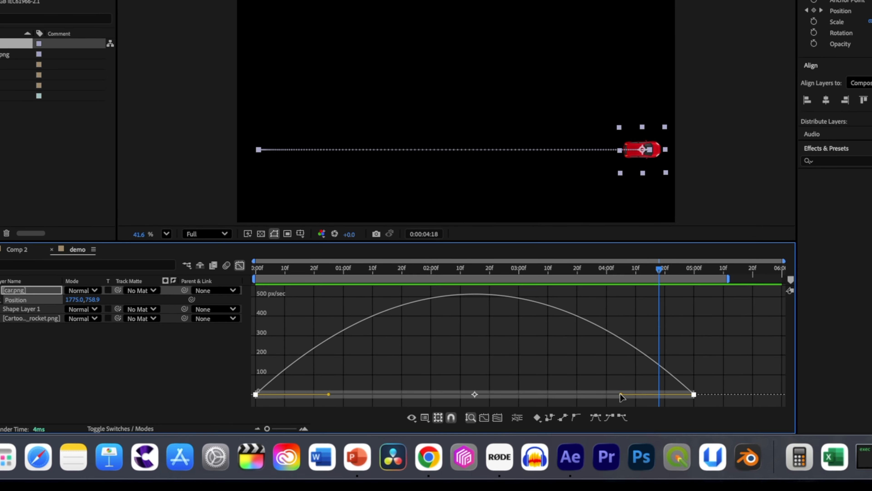
{"action": "left_click_drag", "start_coordinate": [641, 381], "coordinate": [641, 347]}
{"action": "left_click_drag", "start_coordinate": [579, 392], "coordinate": [583, 368]}
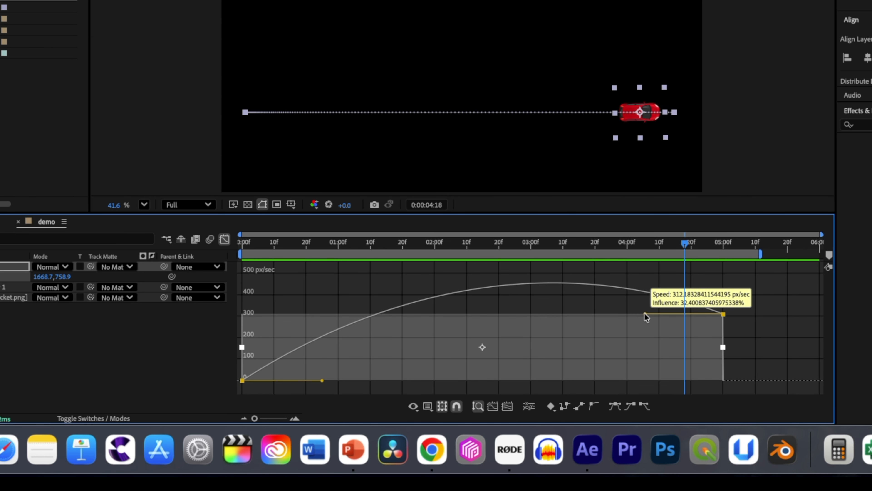
{"action": "left_click_drag", "start_coordinate": [644, 315], "coordinate": [644, 315]}
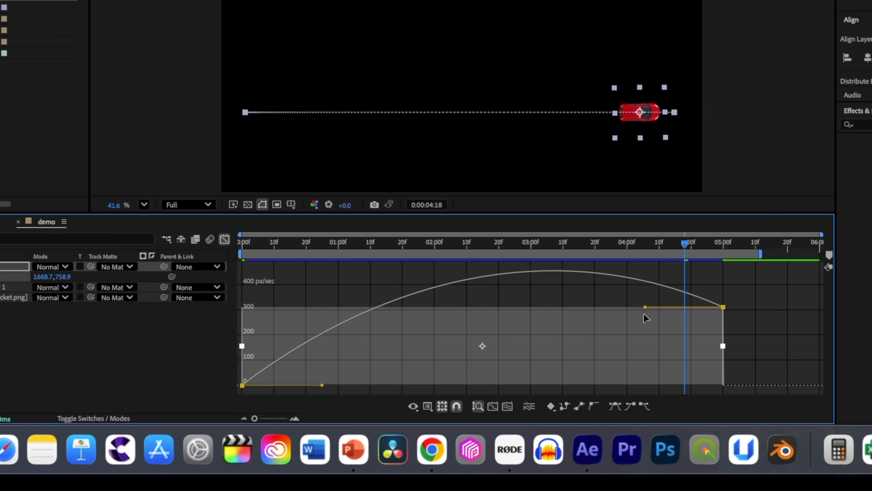
{"action": "mouse_move", "coordinate": [724, 308]}
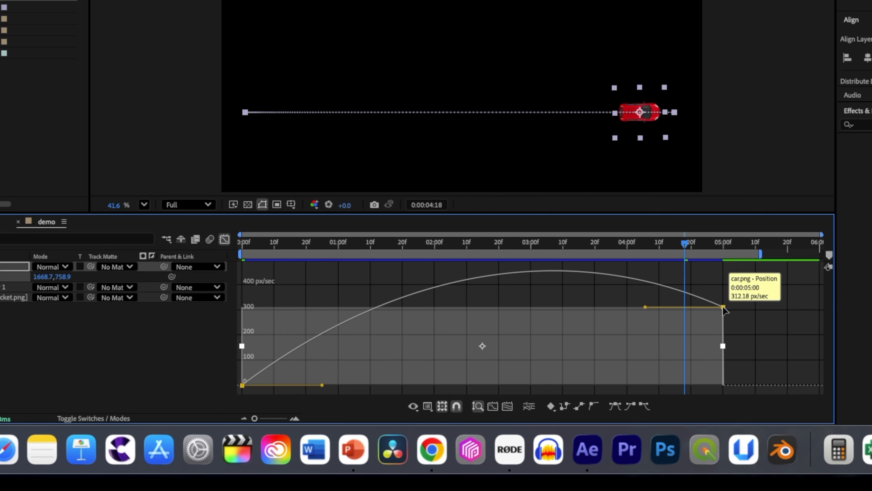
{"action": "left_click_drag", "start_coordinate": [688, 247], "coordinate": [241, 242]}
{"action": "key", "text": "space"}
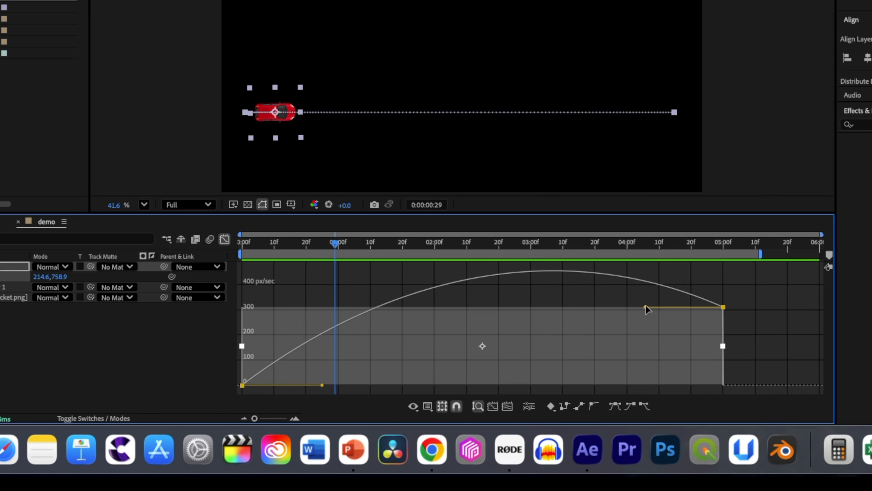
Raise the car's speed at the last keyframe to about 500 px/sec and preview the motion from the start
{"action": "left_click_drag", "start_coordinate": [645, 309], "coordinate": [647, 275]}
{"action": "left_click_drag", "start_coordinate": [592, 330], "coordinate": [607, 314]}
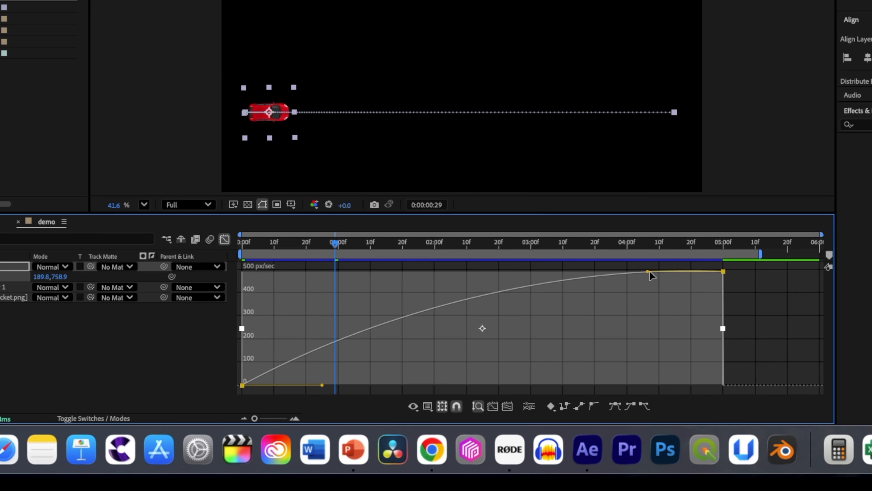
{"action": "left_click_drag", "start_coordinate": [648, 273], "coordinate": [647, 272]}
{"action": "left_click_drag", "start_coordinate": [338, 250], "coordinate": [243, 244]}
{"action": "key", "text": "space"}
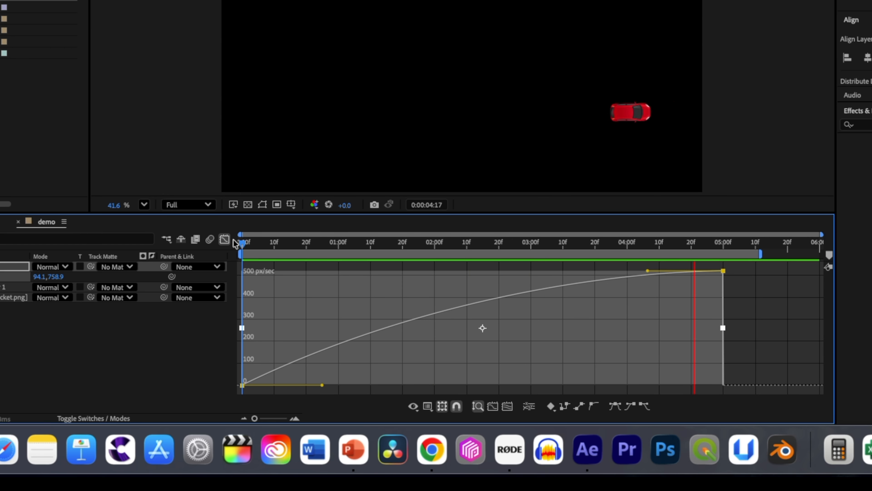
Raise the car's speed at the last keyframe to about 1400 px/sec, preview the acceleration, and return to the layer bars
{"action": "left_click", "coordinate": [649, 243]}
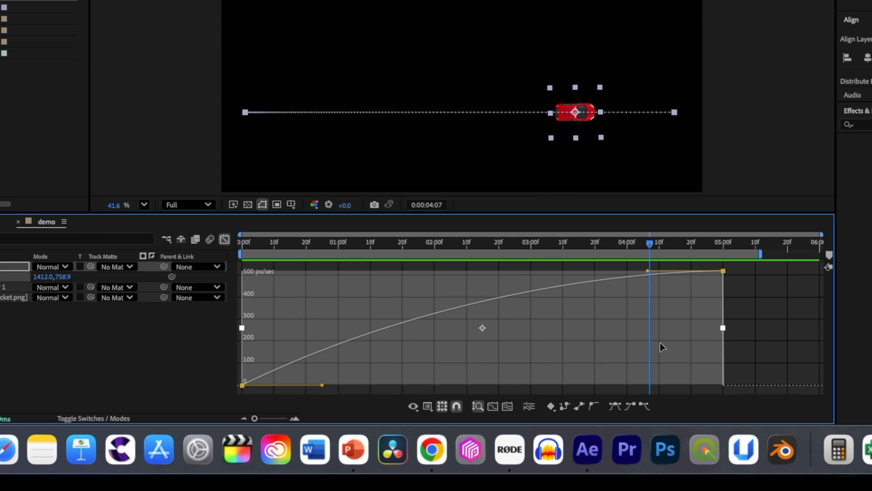
{"action": "left_click_drag", "start_coordinate": [645, 274], "coordinate": [646, 252]}
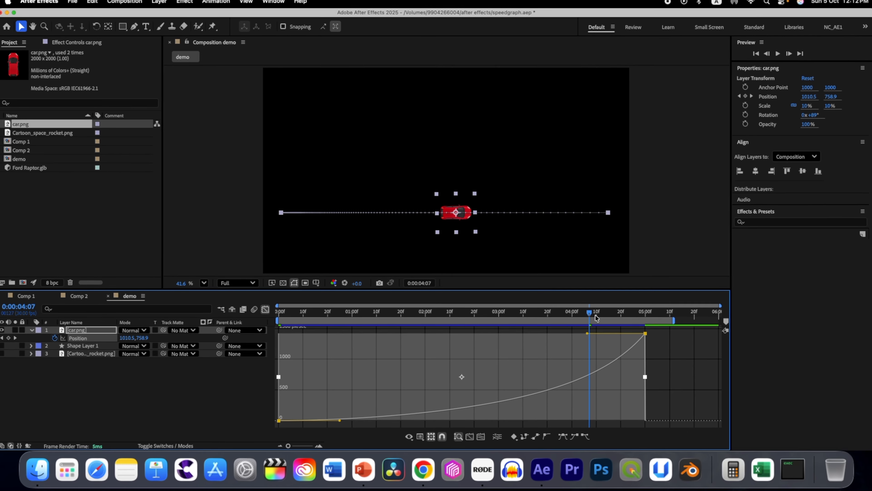
{"action": "left_click_drag", "start_coordinate": [596, 318], "coordinate": [278, 306]}
{"action": "key", "text": "space"}
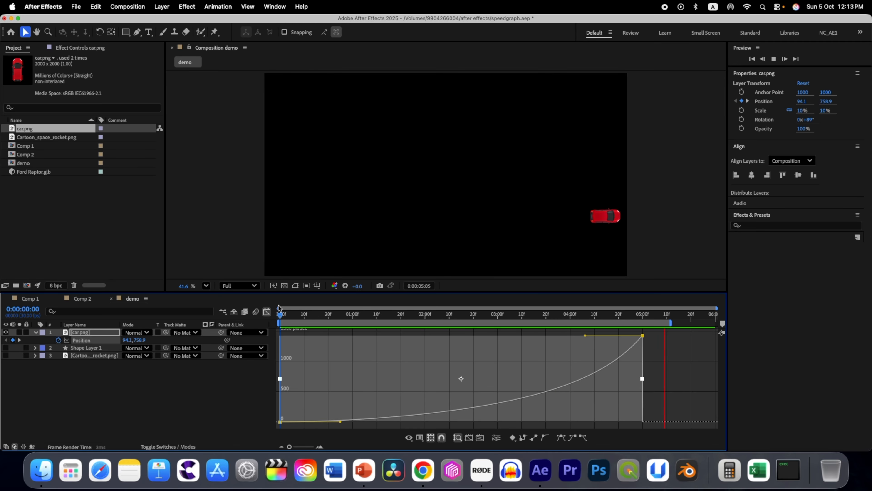
{"action": "left_click", "coordinate": [267, 312]}
{"action": "left_click", "coordinate": [226, 391]}
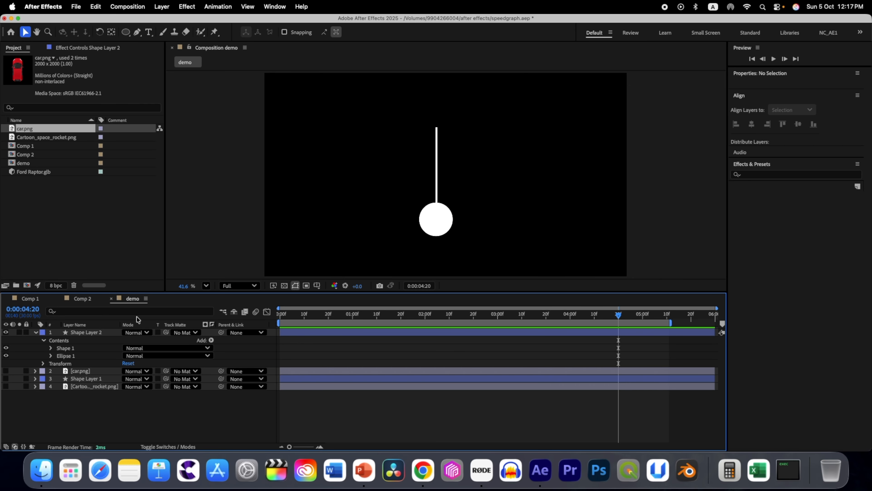
Collapse the pendulum shape layer and move its anchor point to the upper end of the string
{"action": "left_click", "coordinate": [35, 333]}
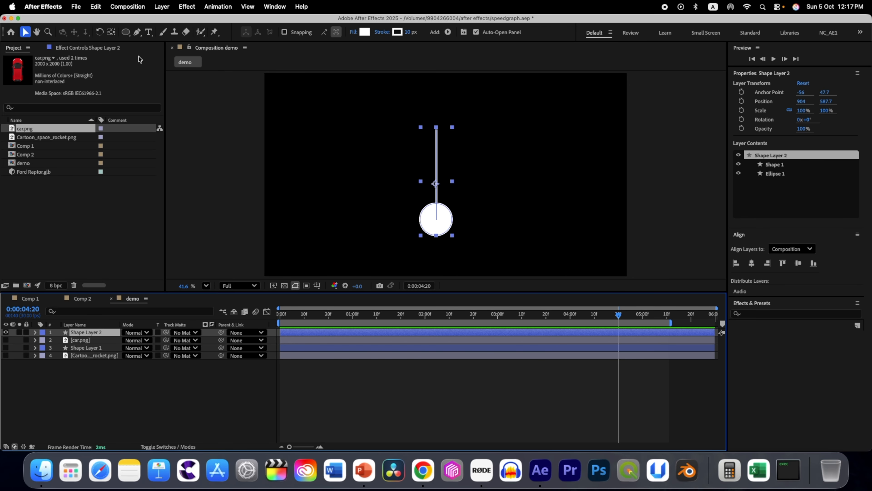
{"action": "left_click", "coordinate": [111, 32]}
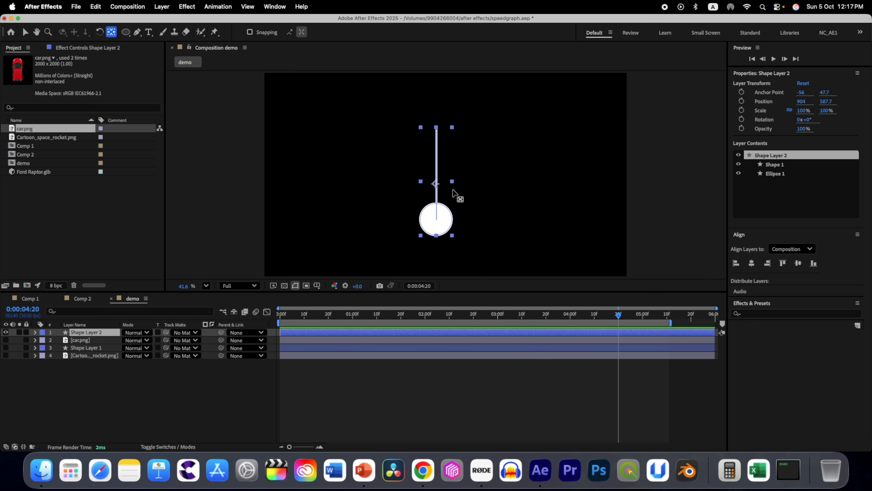
{"action": "left_click_drag", "start_coordinate": [435, 184], "coordinate": [436, 128]}
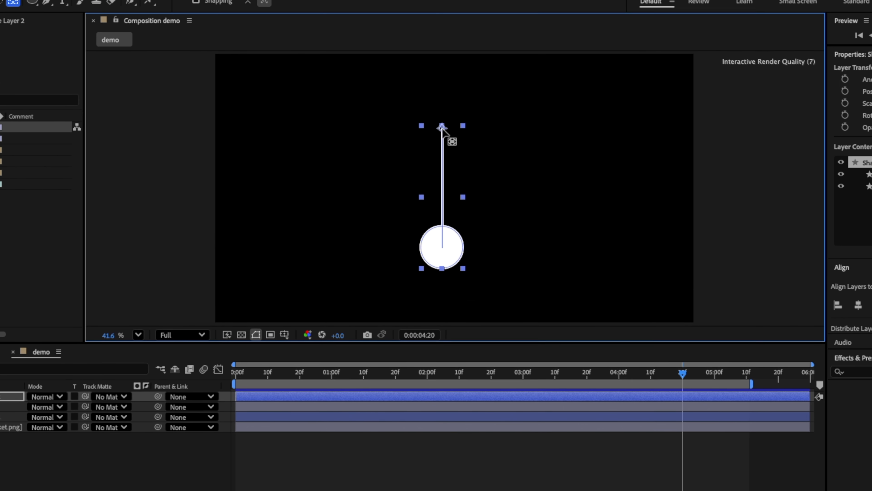
{"action": "left_click", "coordinate": [11, 447]}
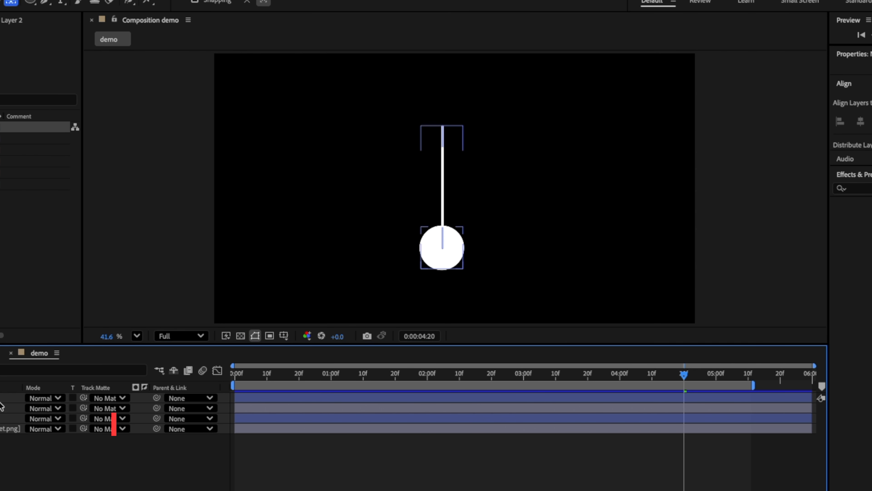
Show the pendulum layer's Rotation property and key it at 0° at 0:00:00:02
{"action": "left_click", "coordinate": [5, 399]}
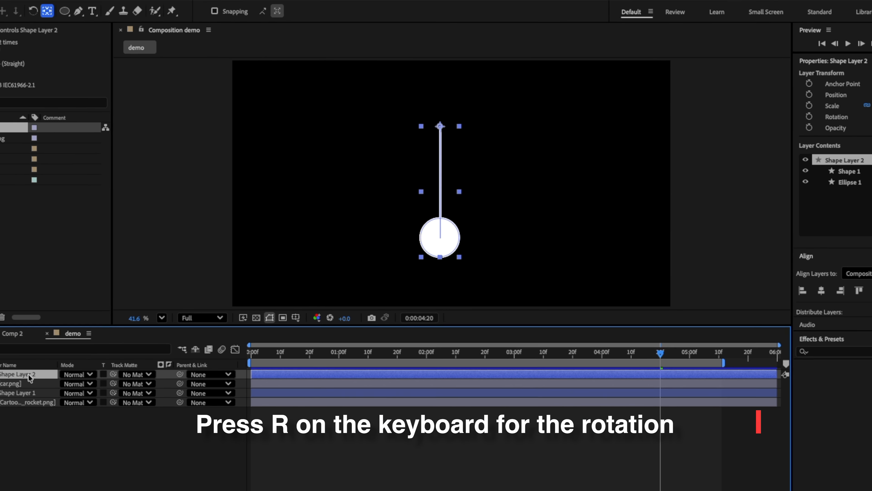
{"action": "key", "text": "r"}
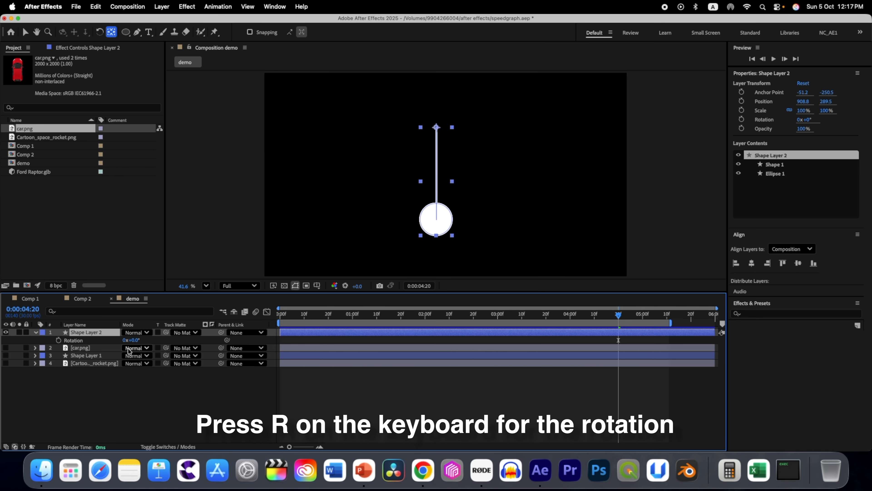
{"action": "mouse_move", "coordinate": [135, 344]}
{"action": "left_mouse_down"}
{"action": "mouse_move", "coordinate": [145, 344]}
{"action": "mouse_move", "coordinate": [127, 342]}
{"action": "mouse_move", "coordinate": [137, 340]}
{"action": "left_mouse_up"}
{"action": "key", "text": "super+z"}
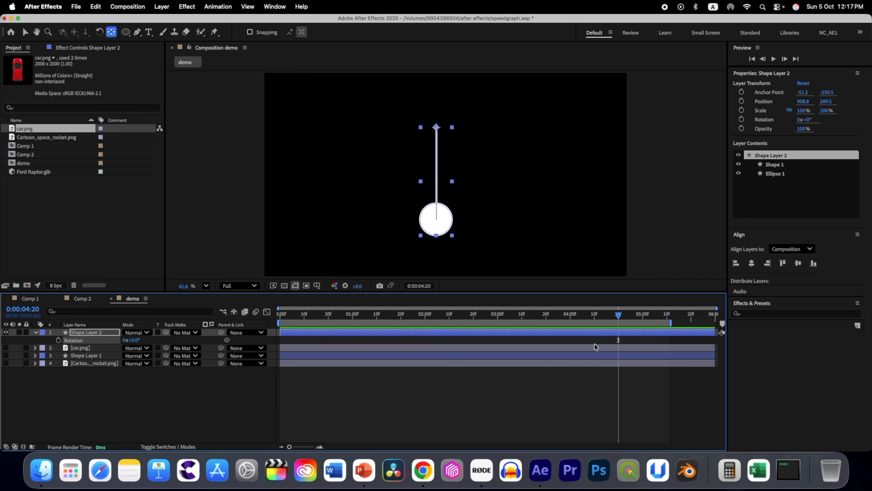
{"action": "left_click_drag", "start_coordinate": [620, 318], "coordinate": [413, 319]}
{"action": "left_click_drag", "start_coordinate": [310, 316], "coordinate": [284, 315]}
{"action": "left_click", "coordinate": [59, 340]}
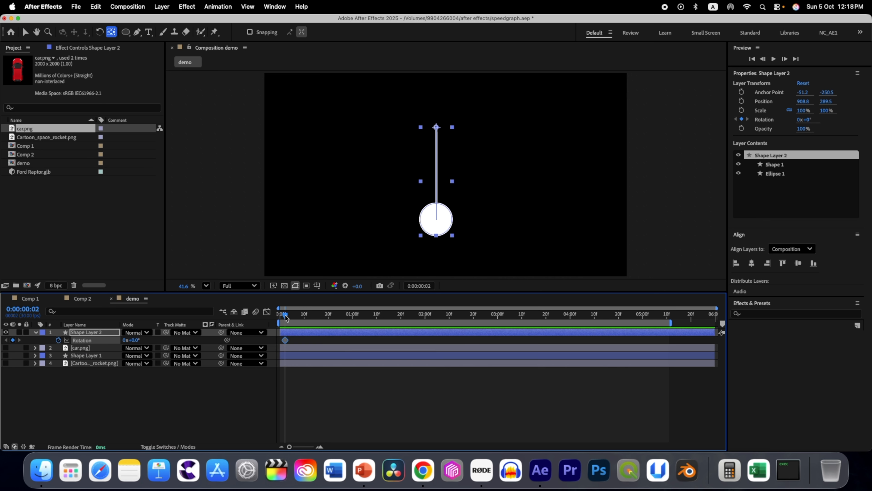
Set the pendulum's Rotation to 30° at 0:00:02:00
{"action": "left_click_drag", "start_coordinate": [285, 318], "coordinate": [425, 330]}
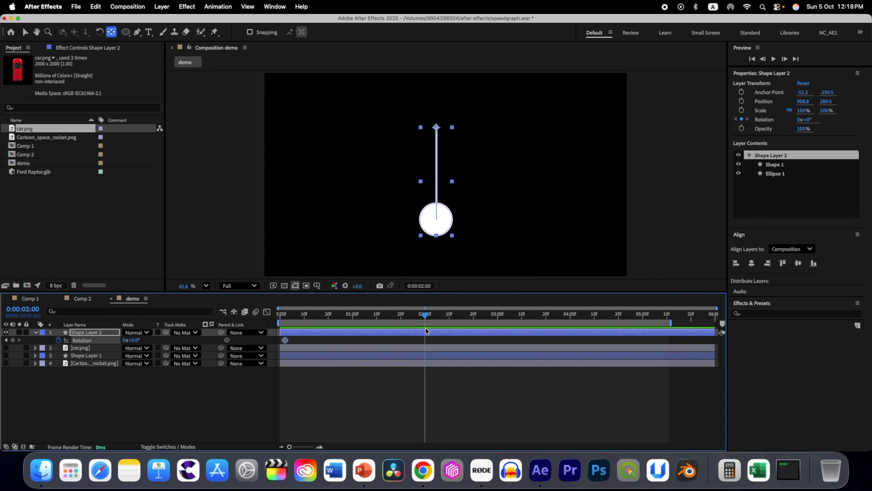
{"action": "left_click_drag", "start_coordinate": [136, 340], "coordinate": [149, 342]}
{"action": "left_click", "coordinate": [136, 340]}
{"action": "type", "text": "30"}
{"action": "key", "text": "Return"}
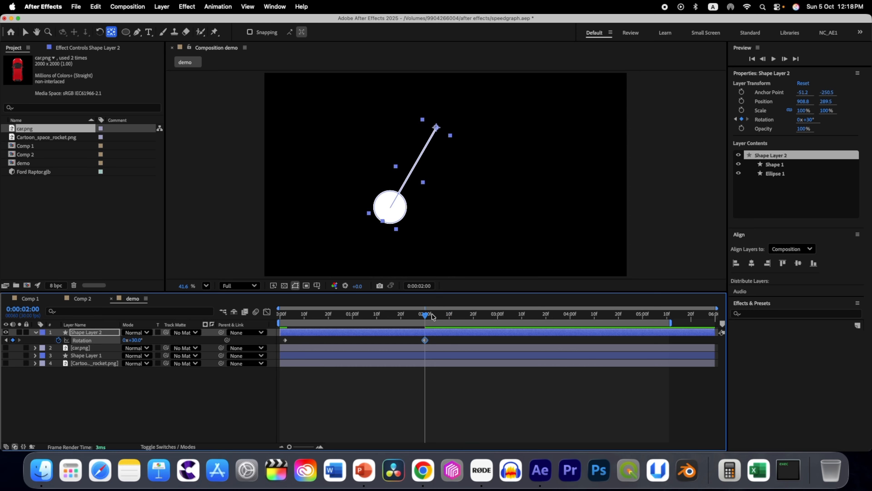
Set the pendulum's Rotation to -30° at 0:00:04:00 and preview the swing
{"action": "left_click_drag", "start_coordinate": [425, 316], "coordinate": [571, 329]}
{"action": "left_click_drag", "start_coordinate": [132, 340], "coordinate": [105, 340]}
{"action": "key", "text": "space"}
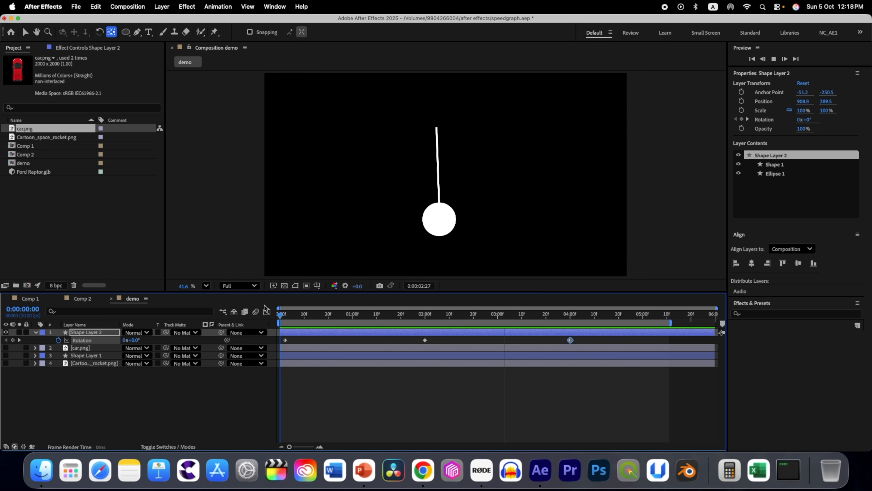
Stop the preview and end the work area at 0:00:04:00
{"action": "left_click", "coordinate": [355, 315]}
{"action": "left_click_drag", "start_coordinate": [355, 318], "coordinate": [570, 317]}
{"action": "key", "text": "n"}
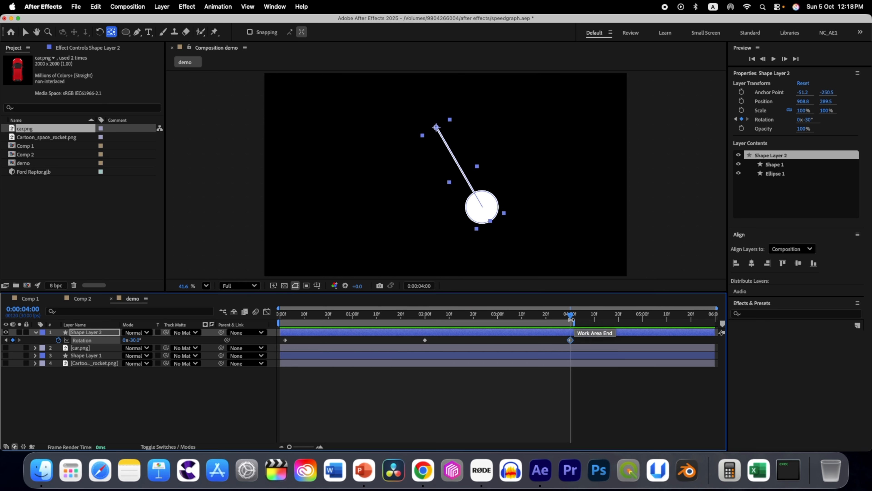
Apply Easy Ease to all three of the pendulum's Rotation keyframes and scrub through the swing back to the start
{"action": "left_click_drag", "start_coordinate": [591, 341], "coordinate": [270, 327]}
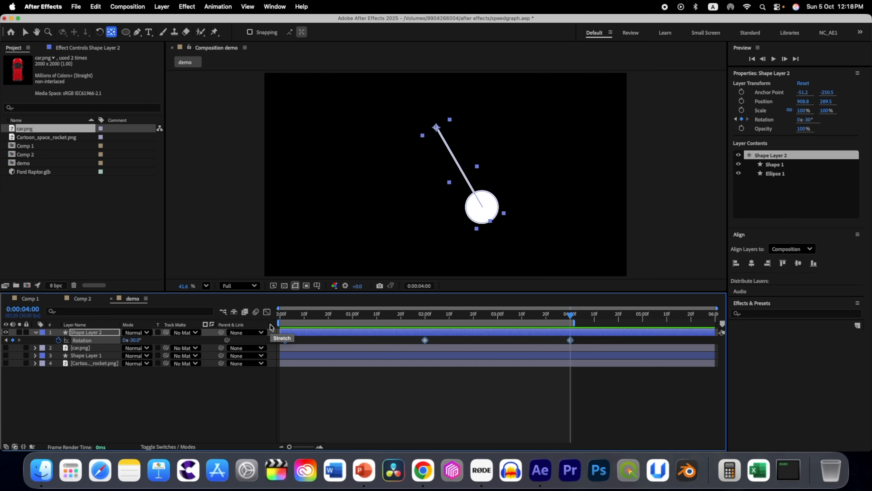
{"action": "key", "text": "F9"}
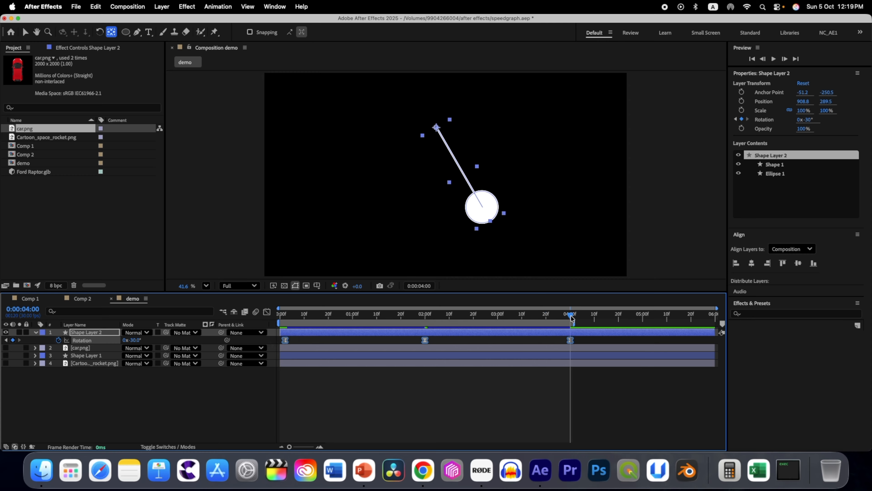
{"action": "left_click_drag", "start_coordinate": [571, 315], "coordinate": [357, 306]}
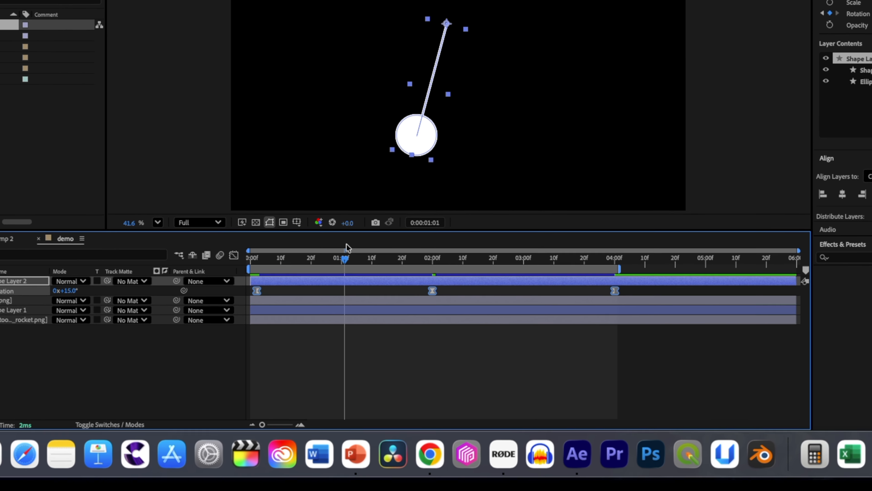
{"action": "left_click_drag", "start_coordinate": [346, 248], "coordinate": [252, 248]}
Lengthen the influence handles of the pendulum's Rotation keyframes in the speed graph and preview the swing
{"action": "left_click", "coordinate": [234, 255]}
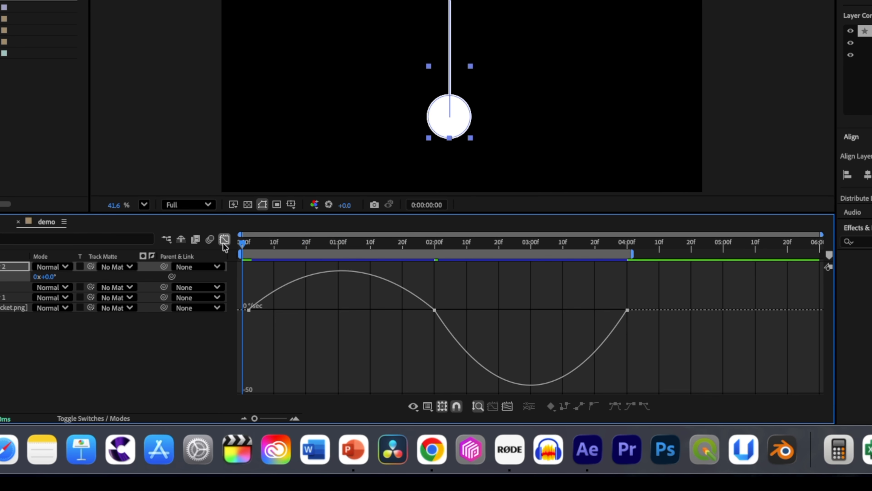
{"action": "left_click_drag", "start_coordinate": [664, 362], "coordinate": [234, 281]}
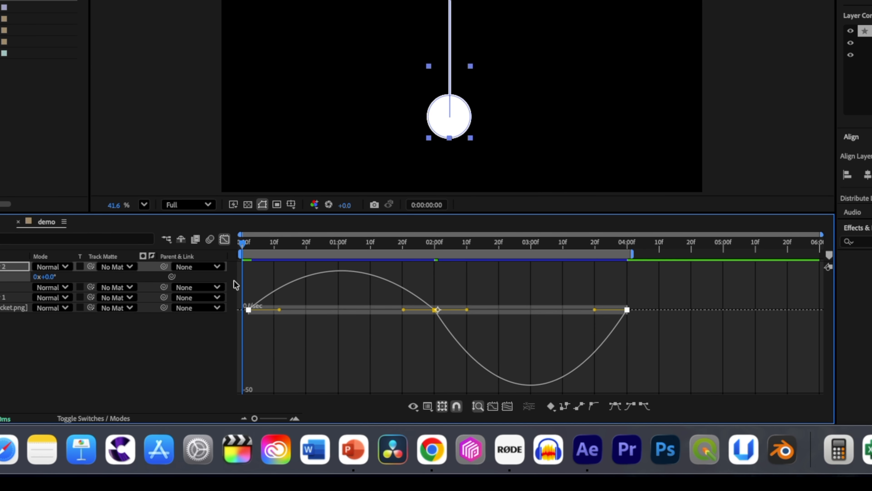
{"action": "left_click_drag", "start_coordinate": [280, 310], "coordinate": [291, 310]}
{"action": "left_click_drag", "start_coordinate": [595, 309], "coordinate": [573, 310]}
{"action": "left_click_drag", "start_coordinate": [246, 247], "coordinate": [435, 274]}
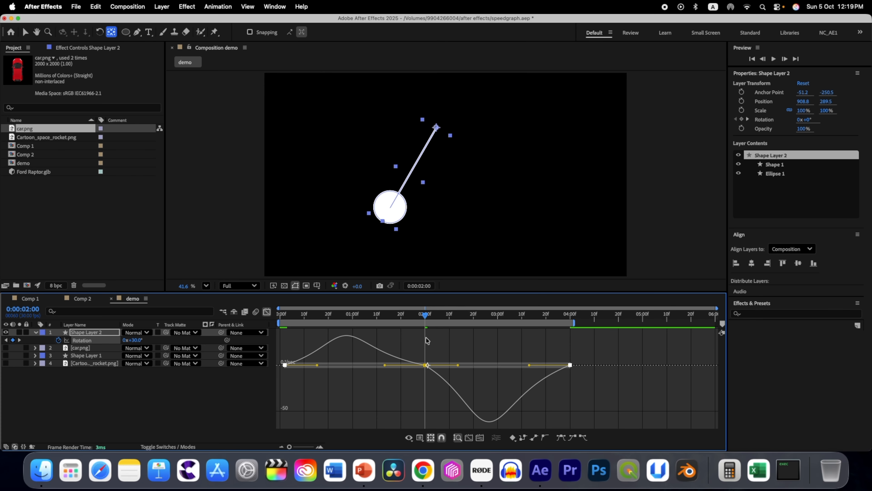
{"action": "left_click_drag", "start_coordinate": [426, 340], "coordinate": [260, 315]}
{"action": "key", "text": "space"}
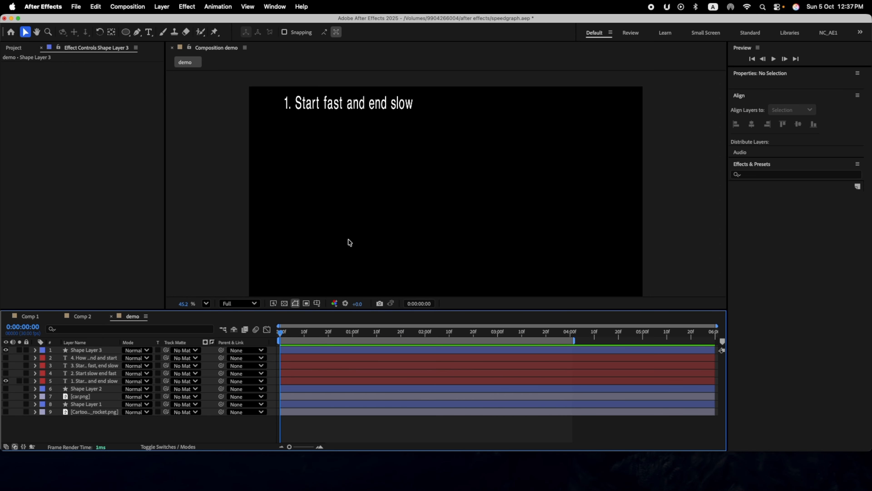
Inspect the "1. Start fast and end slow" title and Shape Layer 3, and preview the circles' constant-speed motion
{"action": "left_click", "coordinate": [91, 382]}
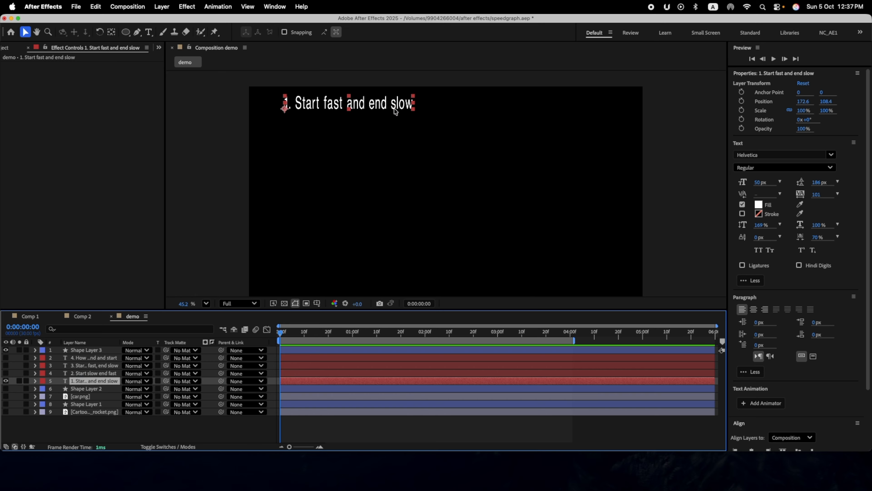
{"action": "left_click", "coordinate": [79, 350]}
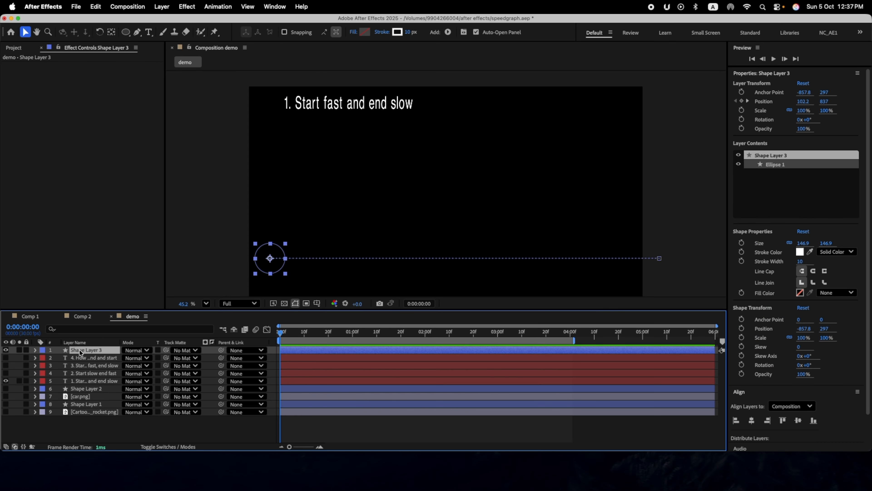
{"action": "left_click_drag", "start_coordinate": [280, 332], "coordinate": [285, 333]}
{"action": "key", "text": "space"}
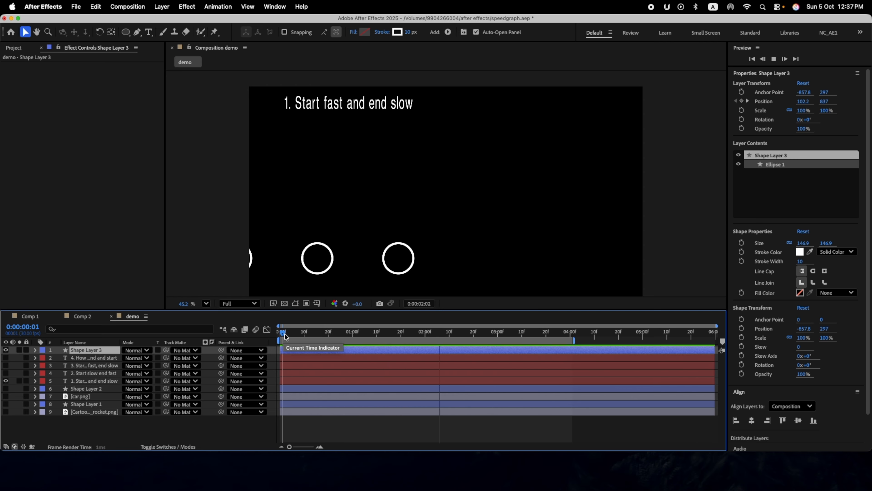
{"action": "key", "text": "space"}
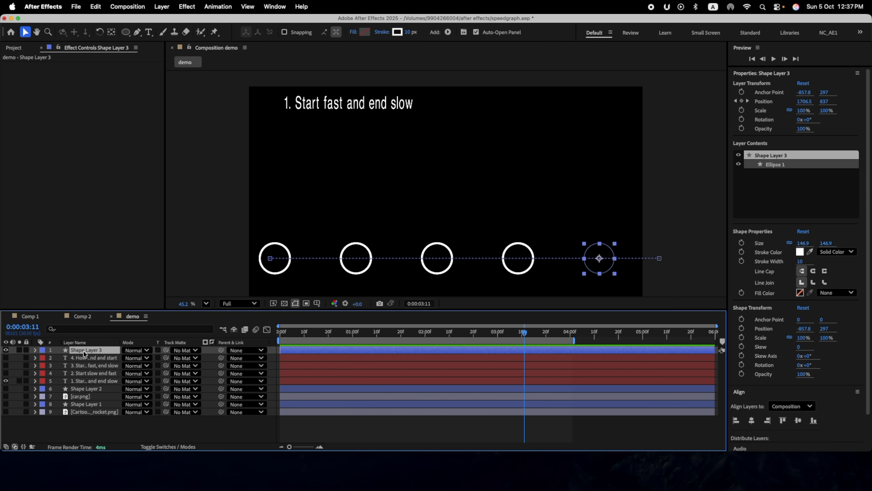
Apply Easy Ease to both Position keyframes of Shape Layer 3 and display its speed graph
{"action": "key", "text": "p"}
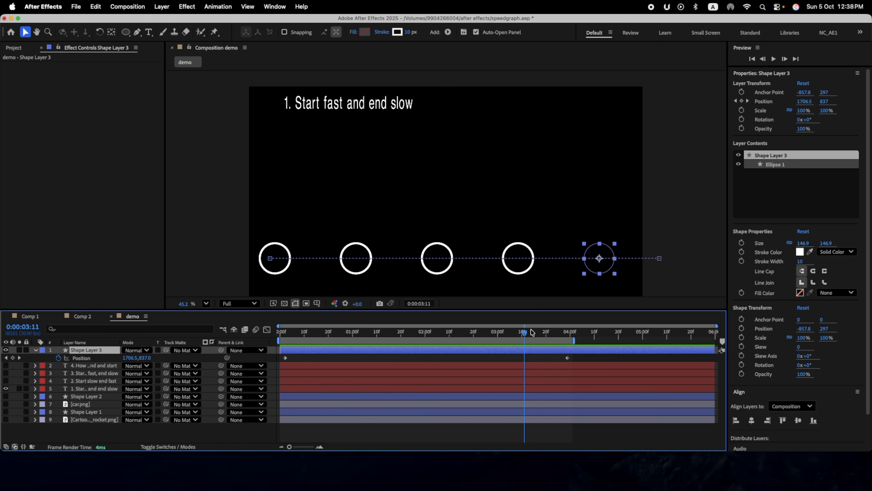
{"action": "left_click_drag", "start_coordinate": [524, 332], "coordinate": [274, 354]}
{"action": "left_click", "coordinate": [266, 329]}
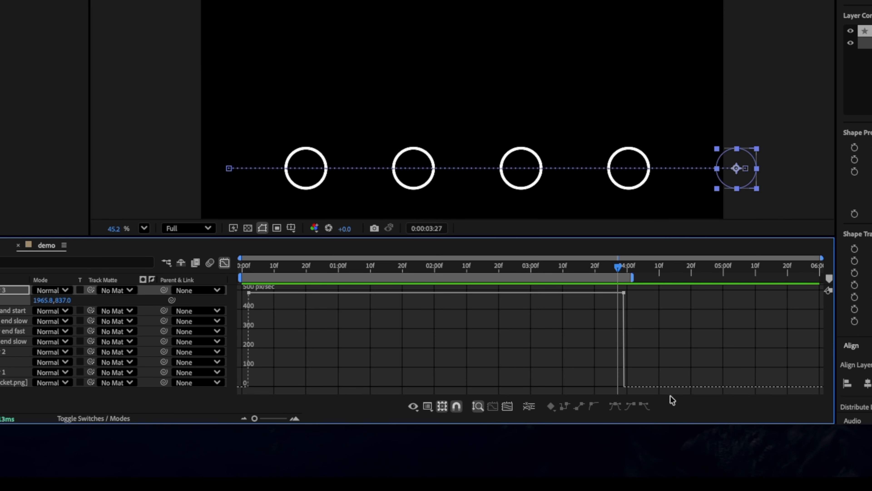
{"action": "left_click_drag", "start_coordinate": [672, 394], "coordinate": [237, 289]}
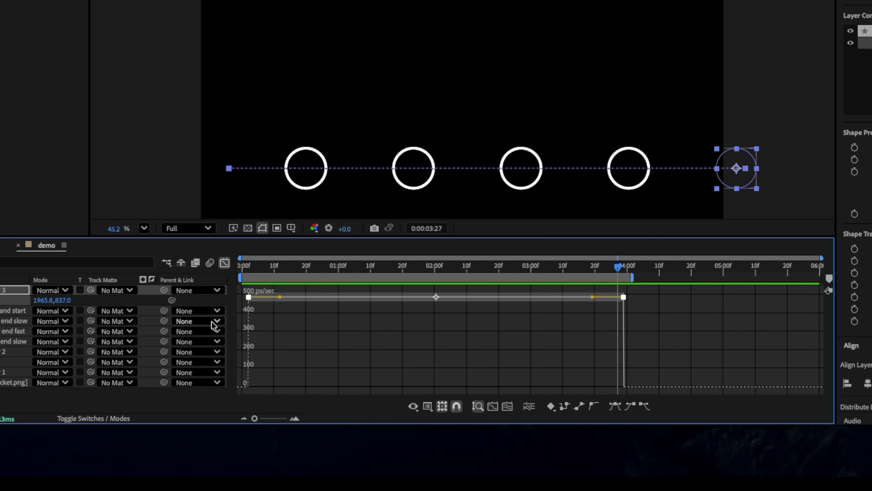
{"action": "key", "text": "F9"}
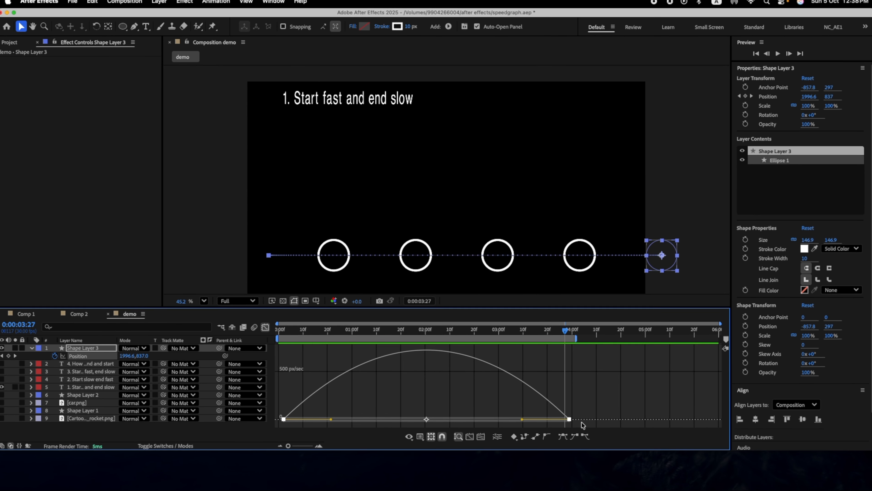
Shape the speed graph to start fast and end slow by shortening the first keyframe's handle and lengthening the last one's, and preview it
{"action": "left_click_drag", "start_coordinate": [582, 426], "coordinate": [253, 381]}
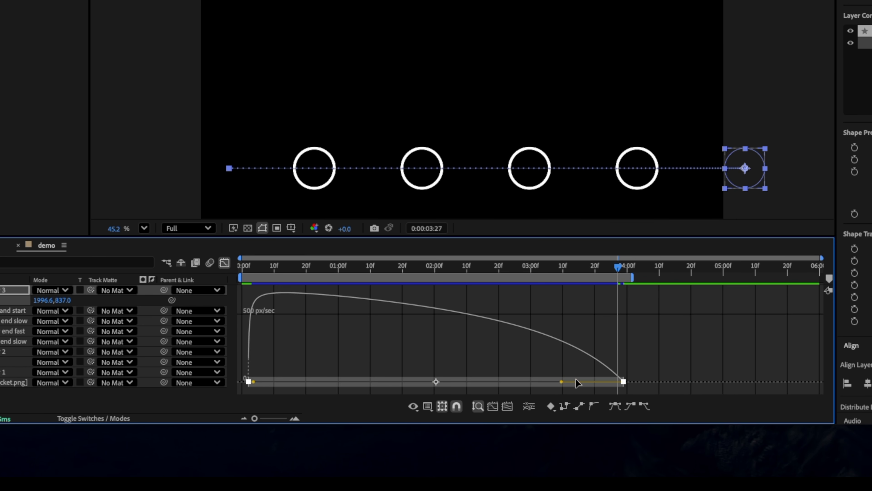
{"action": "left_click_drag", "start_coordinate": [561, 381], "coordinate": [434, 385]}
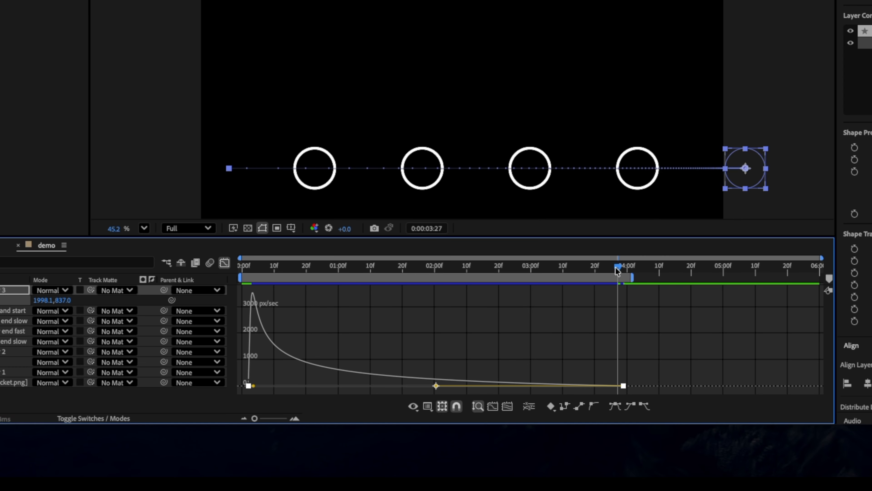
{"action": "key", "text": "space"}
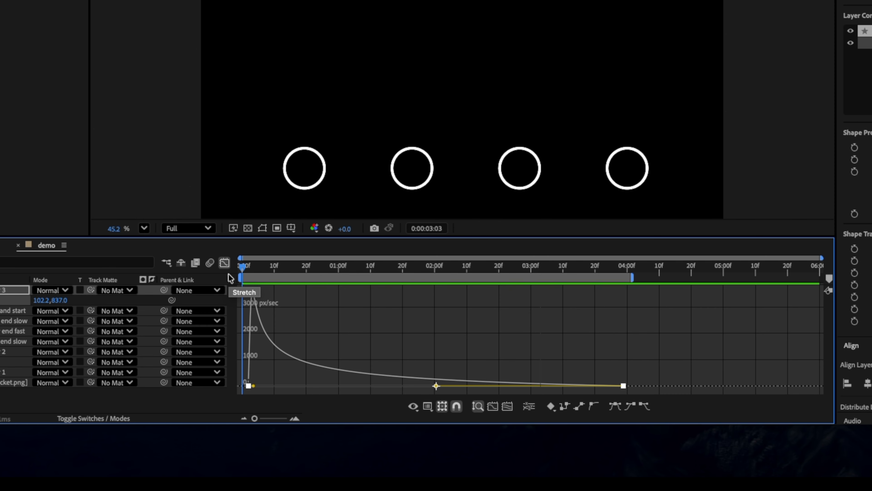
{"action": "key", "text": "space"}
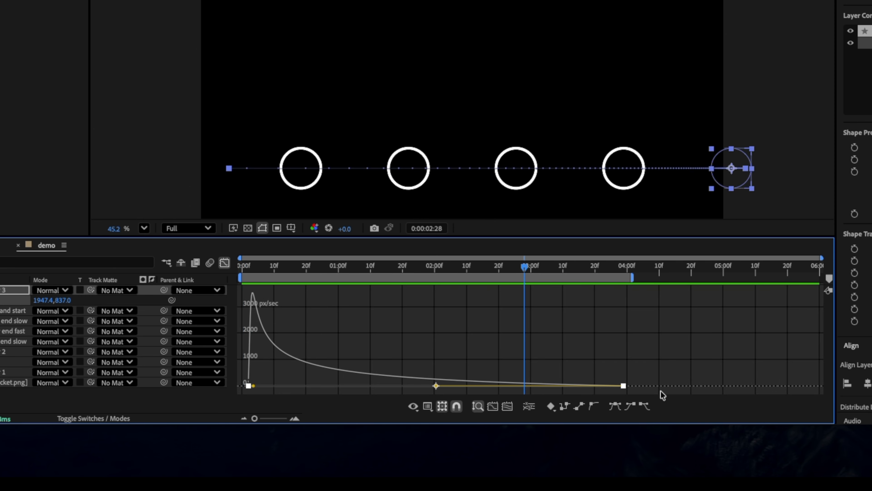
Reset both Position keyframes to Easy Ease and reshape the speed graph so the motion starts slow and ends fast
{"action": "key", "text": "ctrl+z"}
{"action": "left_click_drag", "start_coordinate": [680, 383], "coordinate": [253, 303]}
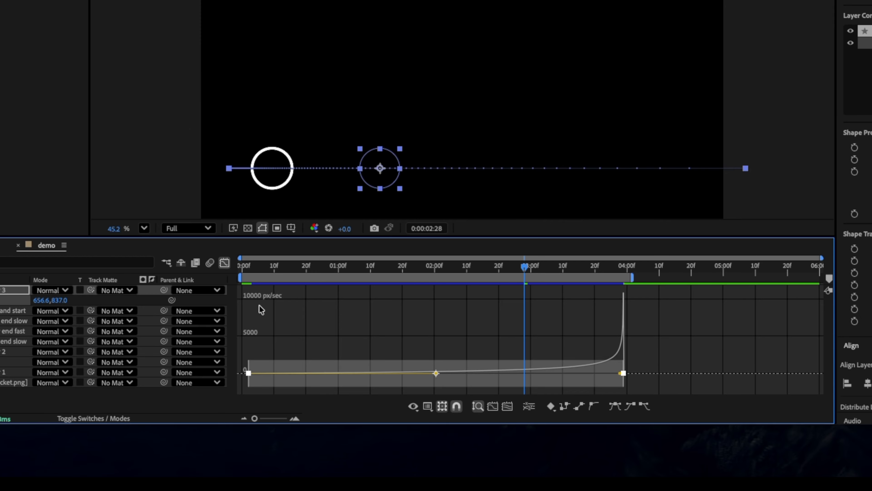
{"action": "key", "text": "F9"}
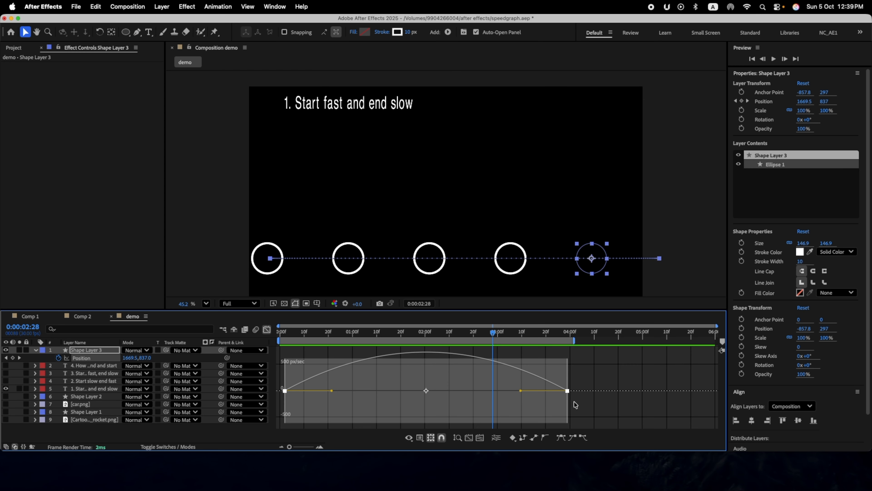
{"action": "left_click", "coordinate": [575, 404]}
{"action": "left_click_drag", "start_coordinate": [521, 391], "coordinate": [566, 392]}
{"action": "left_click_drag", "start_coordinate": [332, 392], "coordinate": [426, 391]}
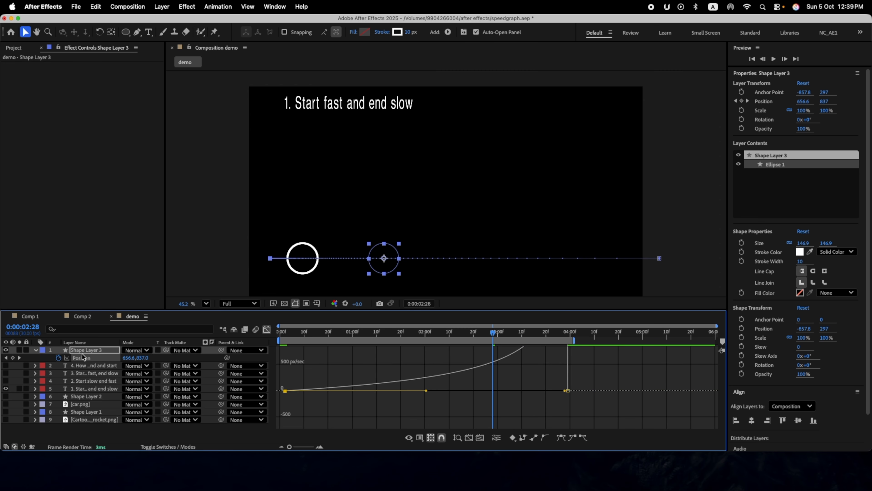
Show the "2. Start slow end fast" title instead of the first one and preview the circles' motion
{"action": "left_click", "coordinate": [80, 381]}
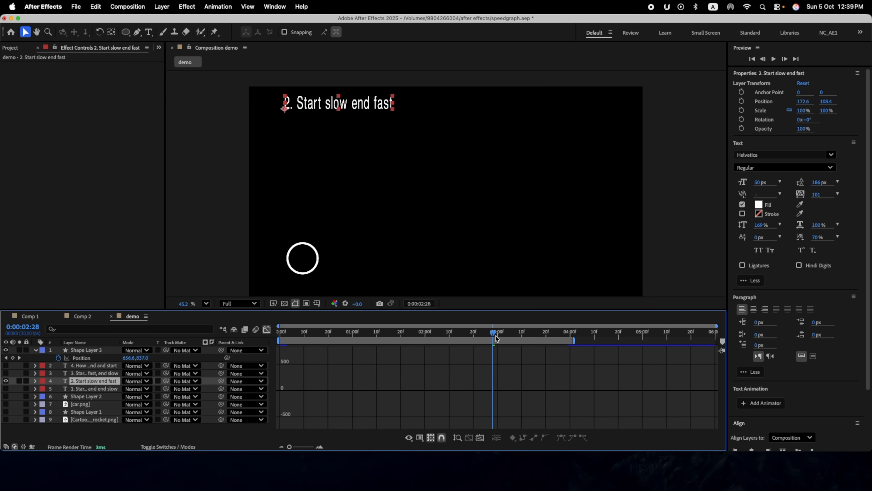
{"action": "key", "text": "space"}
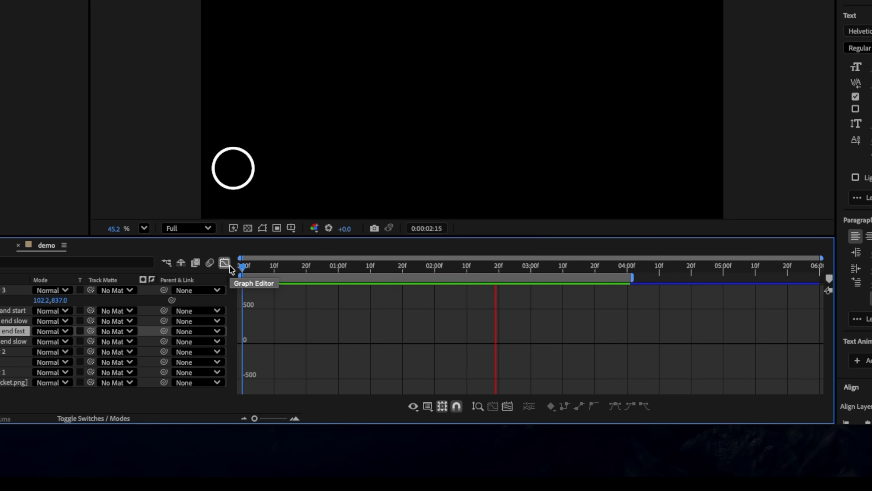
{"action": "key", "text": "space"}
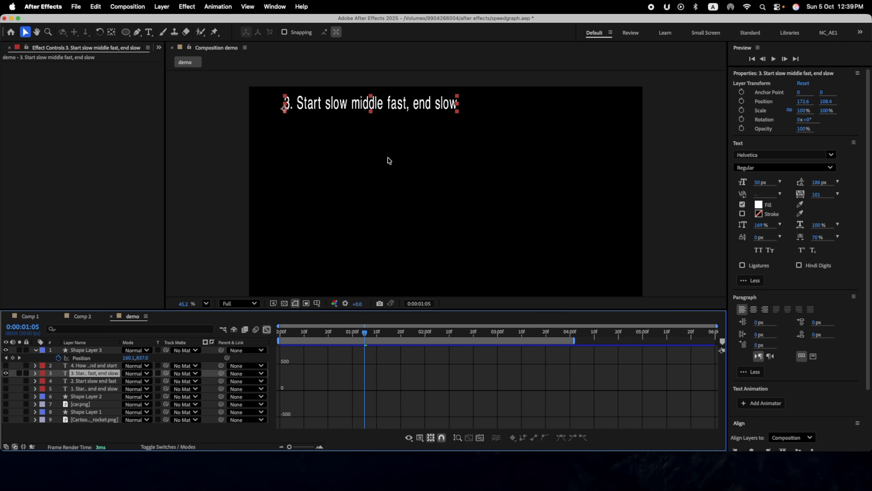
Reapply Easy Ease to both Position keyframes of Shape Layer 3 in the speed graph
{"action": "left_click", "coordinate": [266, 331]}
{"action": "left_click_drag", "start_coordinate": [579, 361], "coordinate": [271, 354]}
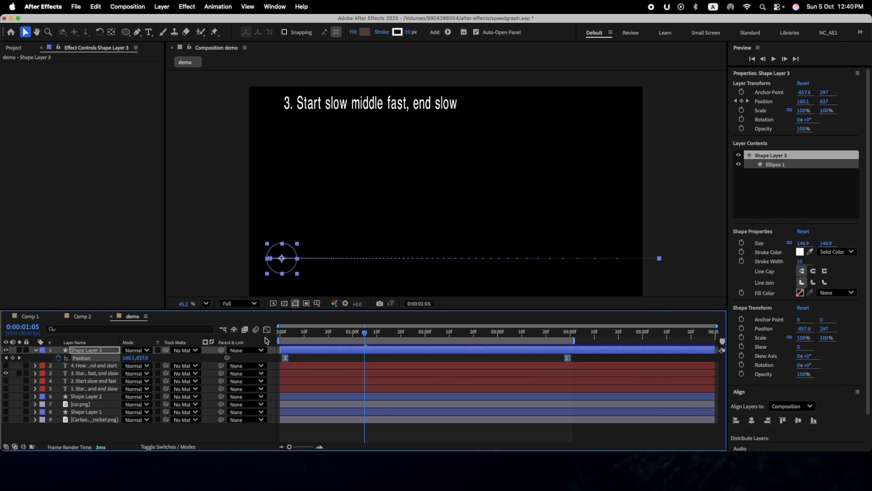
{"action": "left_click", "coordinate": [267, 331]}
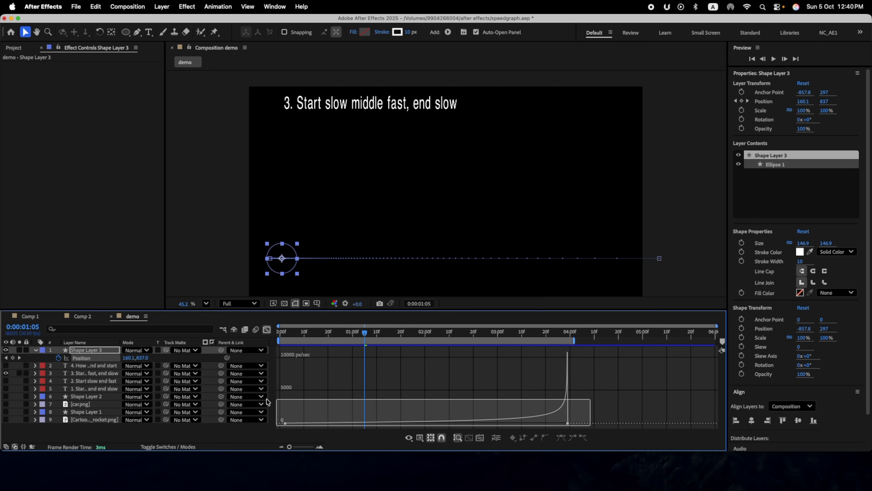
{"action": "key", "text": "F9"}
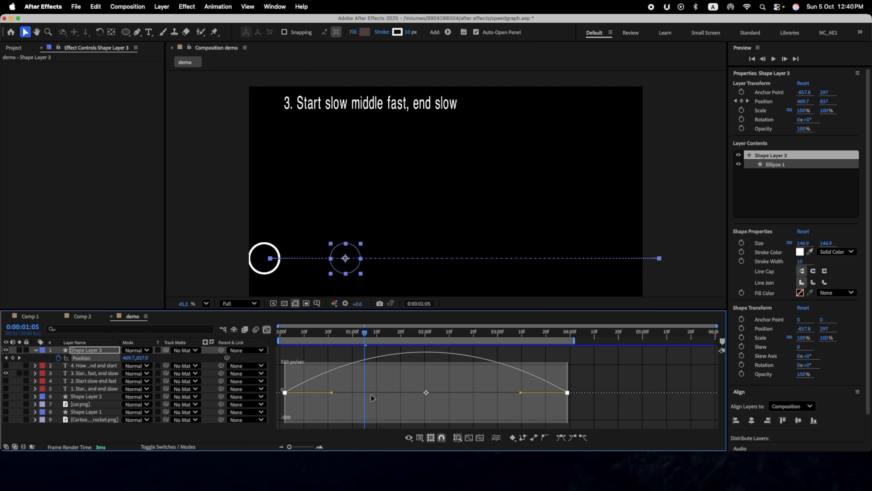
Extend both keyframes' handles almost to the middle of the speed graph for a slow-fast-slow motion with a central peak, and preview it
{"action": "left_click_drag", "start_coordinate": [331, 392], "coordinate": [408, 418]}
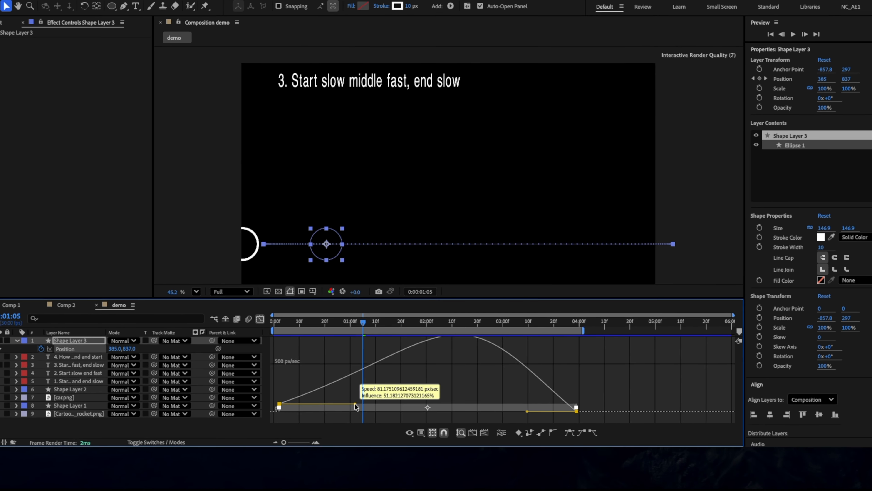
{"action": "left_click_drag", "start_coordinate": [410, 379], "coordinate": [416, 379]}
{"action": "left_click_drag", "start_coordinate": [561, 378], "coordinate": [454, 384]}
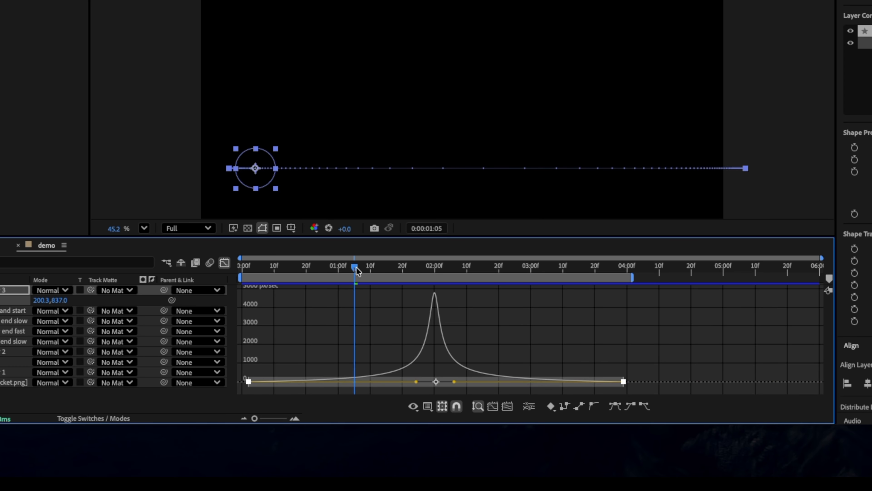
{"action": "mouse_move", "coordinate": [434, 295]}
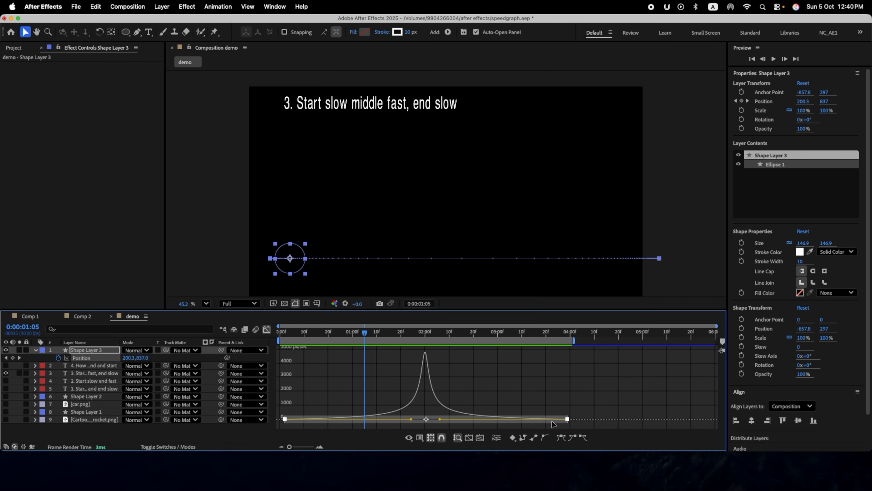
{"action": "left_click_drag", "start_coordinate": [369, 337], "coordinate": [274, 330]}
{"action": "key", "text": "space"}
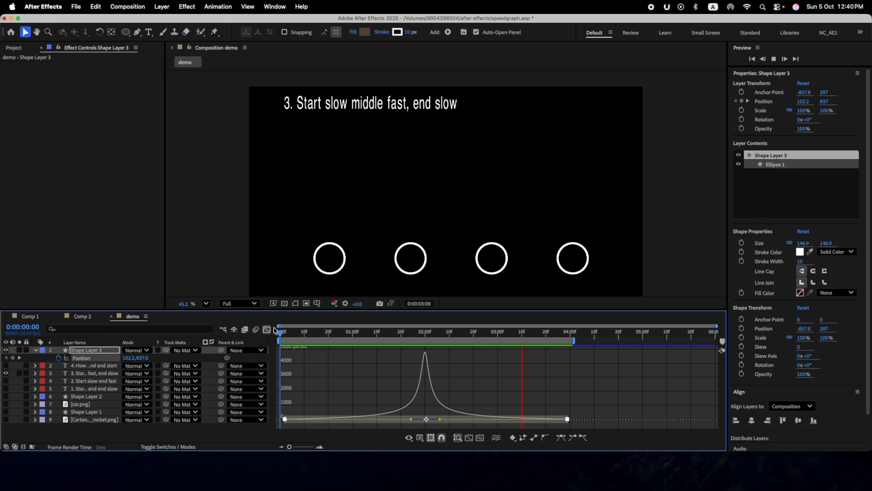
{"action": "key", "text": "space"}
Hide the third title, show "4. How to change the speed end and start", and select Shape Layer 3
{"action": "left_click", "coordinate": [5, 373]}
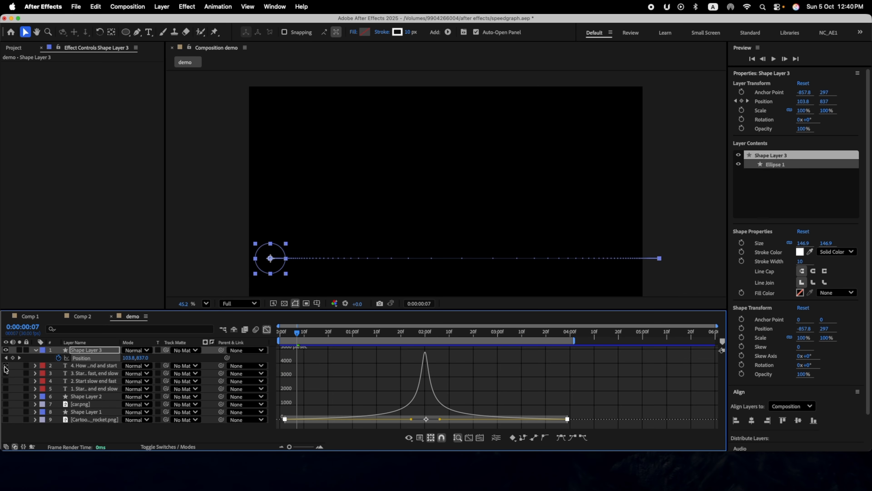
{"action": "left_click", "coordinate": [6, 365]}
{"action": "left_click", "coordinate": [99, 365]}
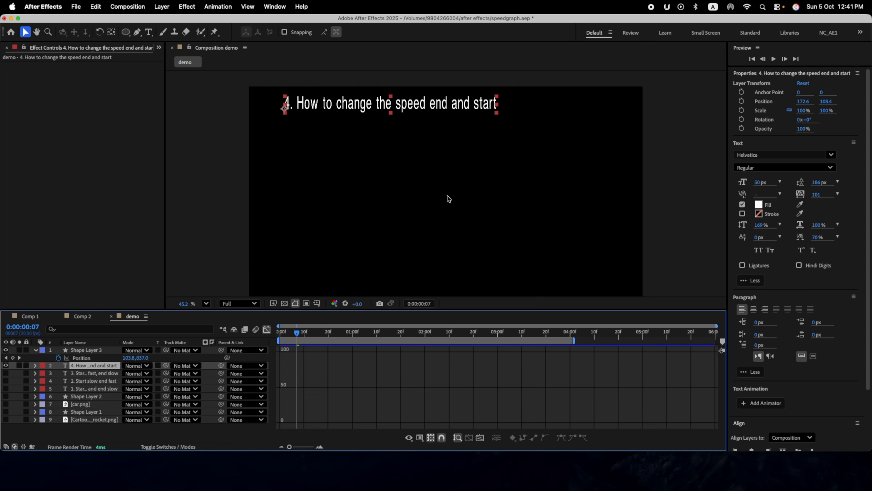
{"action": "left_click", "coordinate": [95, 352]}
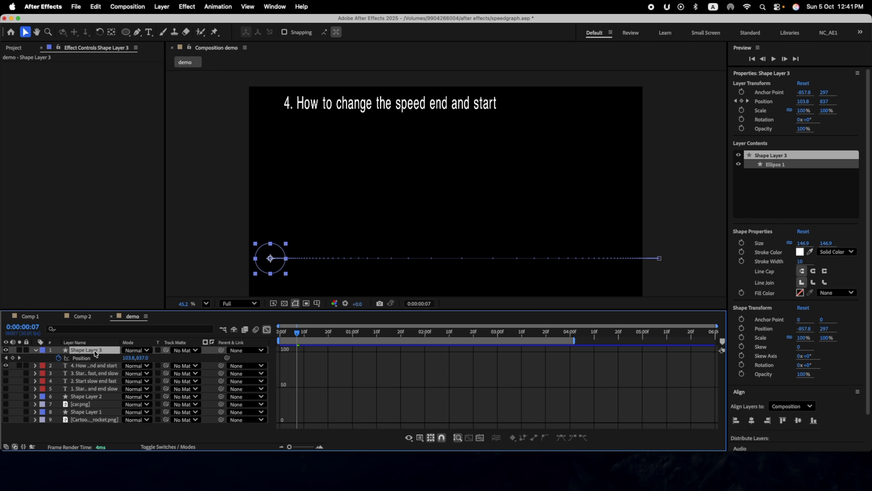
Reset both Position keyframes of Shape Layer 3 to Easy Ease in the speed graph
{"action": "left_click", "coordinate": [267, 329]}
{"action": "left_click_drag", "start_coordinate": [587, 362], "coordinate": [267, 352]}
{"action": "left_click", "coordinate": [262, 324]}
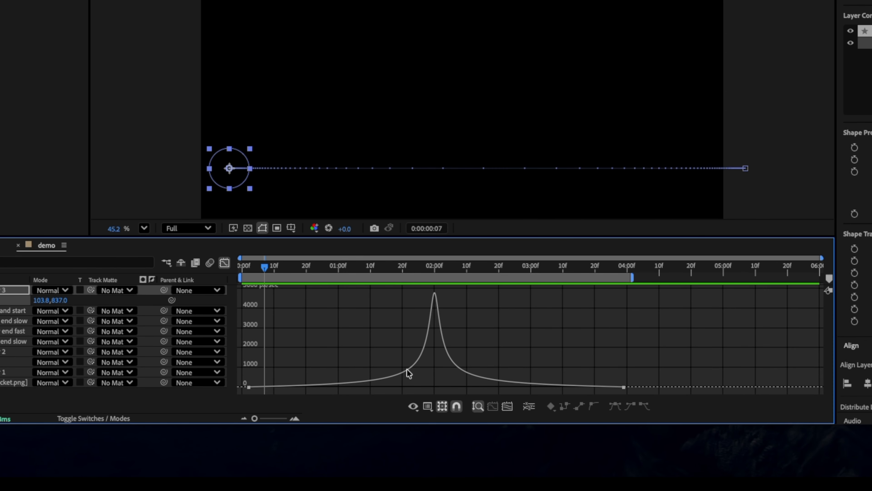
{"action": "left_click_drag", "start_coordinate": [643, 396], "coordinate": [212, 343]}
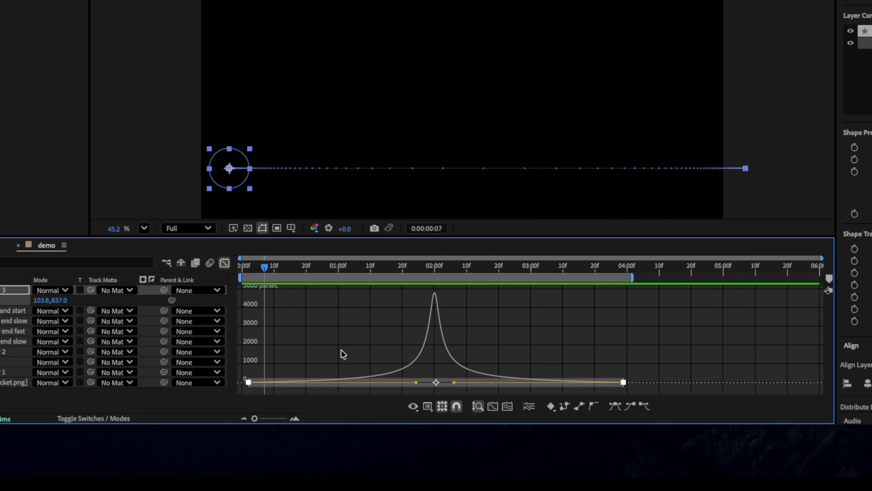
{"action": "key", "text": "F9"}
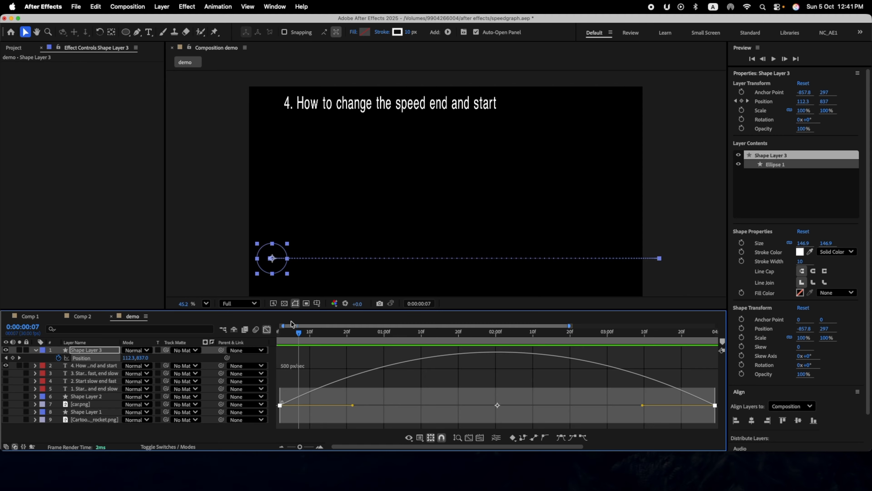
Enlarge the timeline area, raise the first keyframe's speed to about 1990 px/sec for a fast start, and preview the motion
{"action": "left_click_drag", "start_coordinate": [292, 309], "coordinate": [294, 210]}
{"action": "scroll", "coordinate": [311, 321], "scroll_direction": "down", "scroll_amount": 1}
{"action": "scroll", "coordinate": [310, 320], "scroll_direction": "down", "scroll_amount": 4}
{"action": "scroll", "coordinate": [311, 320], "scroll_direction": "up", "scroll_amount": 3}
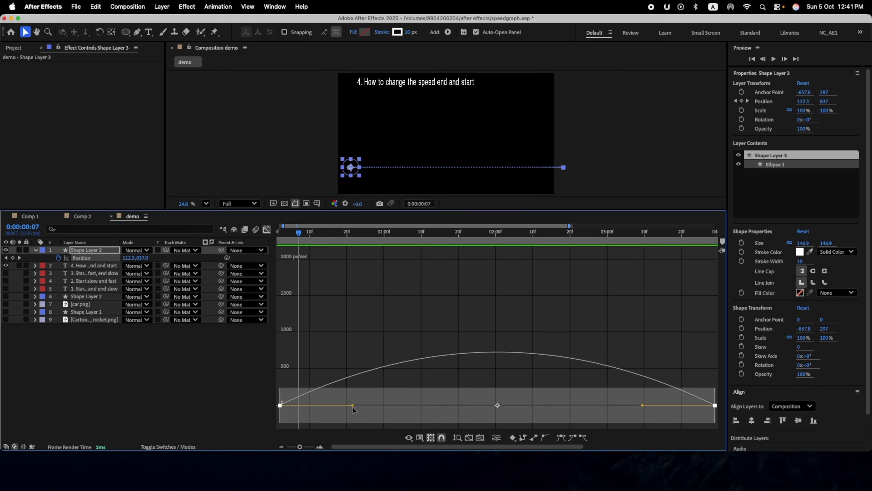
{"action": "left_click_drag", "start_coordinate": [352, 405], "coordinate": [349, 262]}
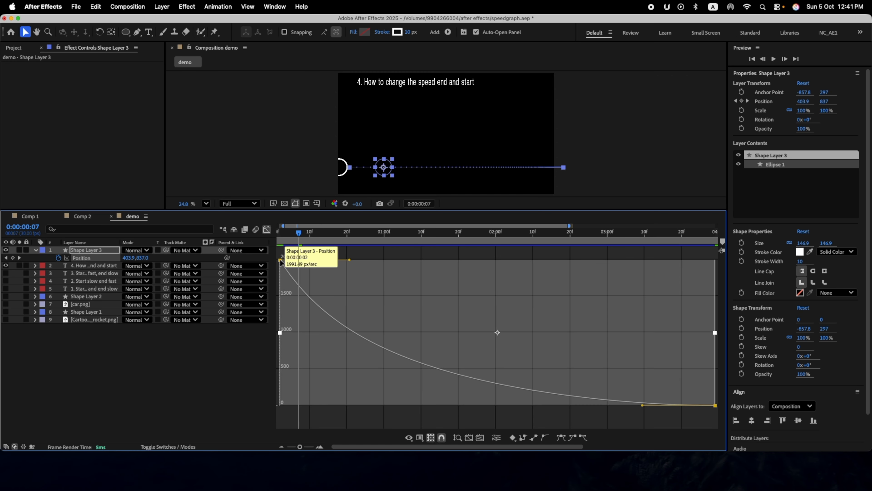
{"action": "left_click_drag", "start_coordinate": [299, 234], "coordinate": [275, 231]}
{"action": "key", "text": "space"}
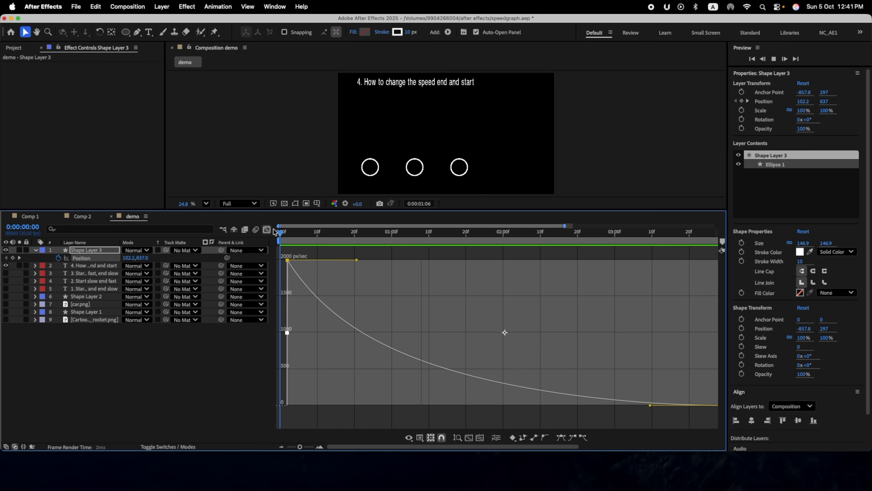
{"action": "key", "text": "space"}
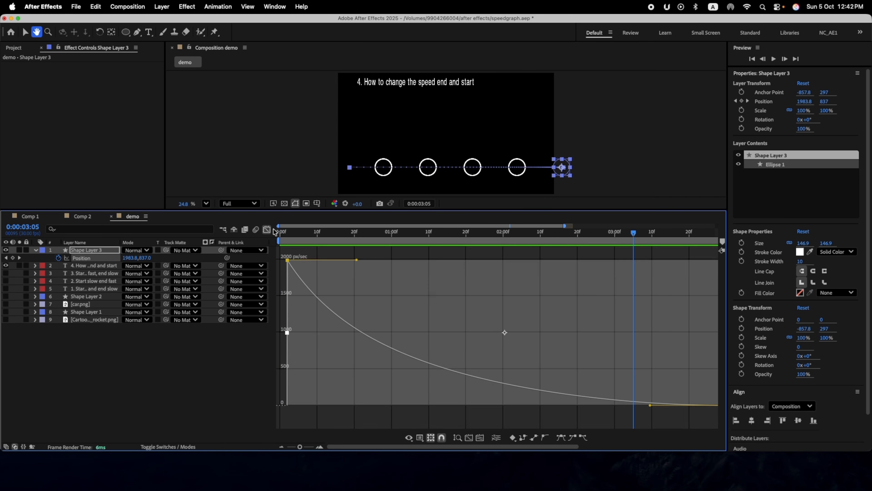
Raise the first keyframe's speed further, extend the last keyframe's handle back to about the 2-second mark, and preview the faster start
{"action": "scroll", "coordinate": [362, 338], "scroll_direction": "up", "scroll_amount": 3}
{"action": "left_click_drag", "start_coordinate": [357, 335], "coordinate": [337, 278]}
{"action": "scroll", "coordinate": [328, 334], "scroll_direction": "up", "scroll_amount": 5}
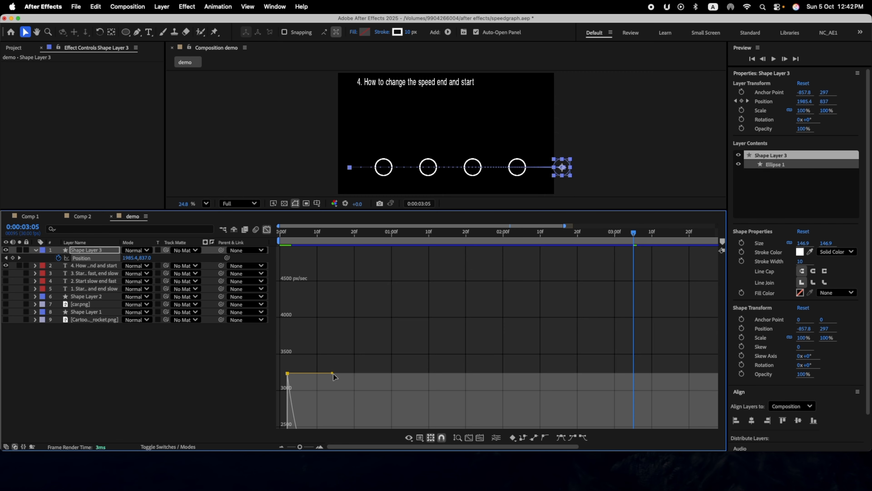
{"action": "left_click_drag", "start_coordinate": [333, 374], "coordinate": [300, 281]}
{"action": "scroll", "coordinate": [302, 277], "scroll_direction": "up", "scroll_amount": 2}
{"action": "left_click_drag", "start_coordinate": [654, 374], "coordinate": [505, 376]}
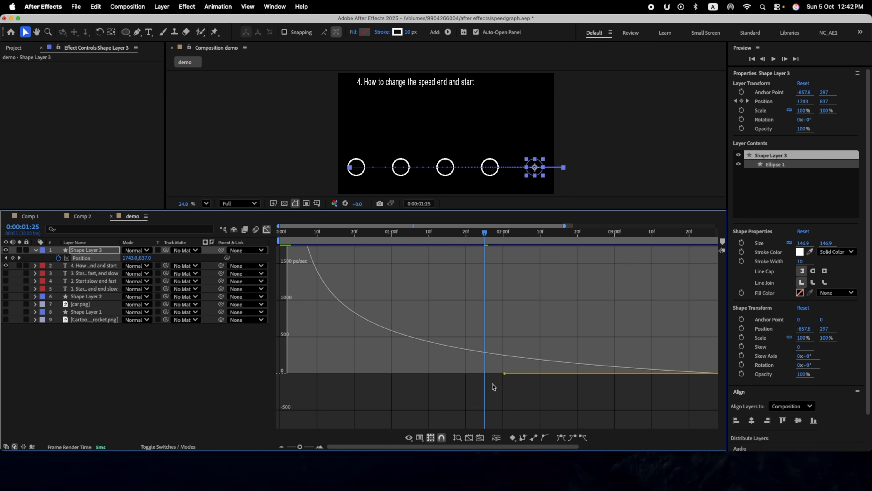
{"action": "scroll", "coordinate": [418, 374], "scroll_direction": "up", "scroll_amount": 9}
{"action": "left_click_drag", "start_coordinate": [347, 234], "coordinate": [281, 235]}
{"action": "key", "text": "space"}
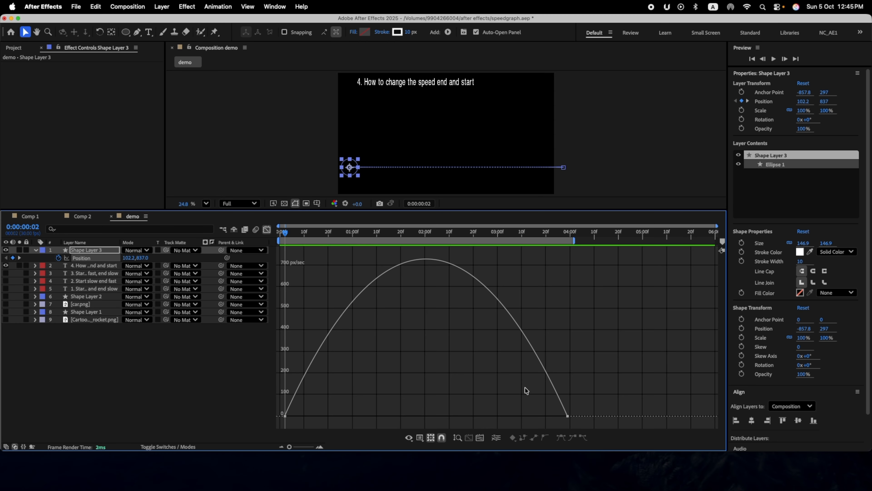
Extend the first Position keyframe's handle to mid-graph, set the last keyframe's speed to about 2250 px/sec with a short handle, and preview the fast ending
{"action": "left_click_drag", "start_coordinate": [580, 424], "coordinate": [273, 379]}
{"action": "left_click_drag", "start_coordinate": [331, 415], "coordinate": [433, 424]}
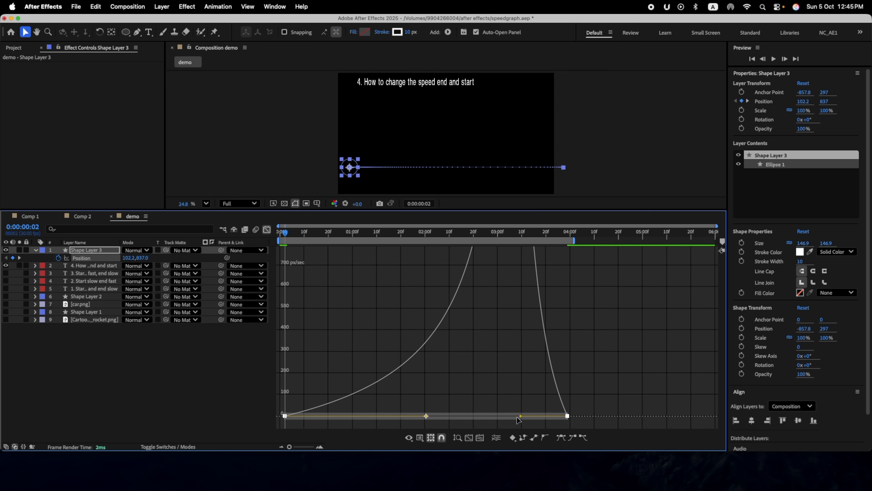
{"action": "left_click_drag", "start_coordinate": [520, 415], "coordinate": [529, 246]}
{"action": "left_click_drag", "start_coordinate": [528, 371], "coordinate": [538, 231]}
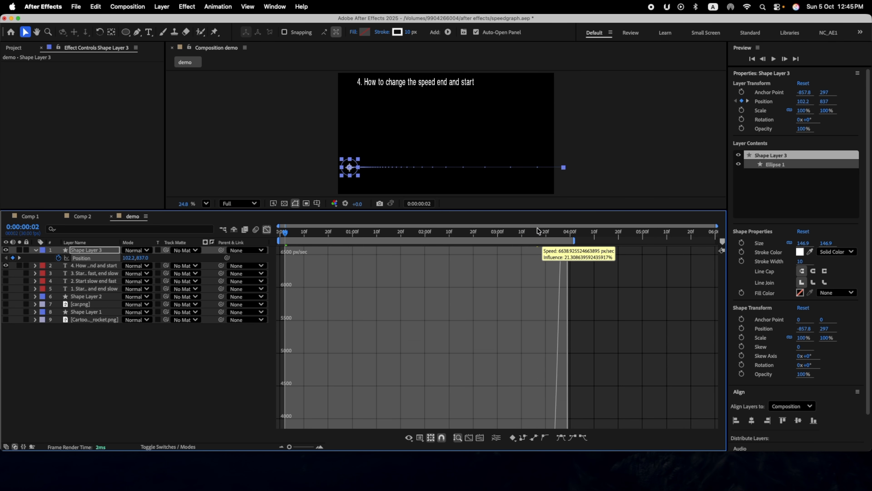
{"action": "key", "text": "space"}
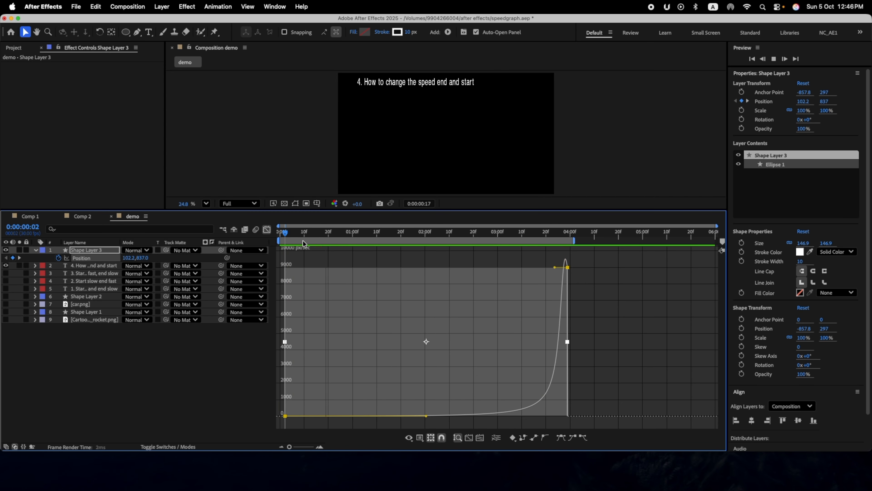
{"action": "key", "text": "space"}
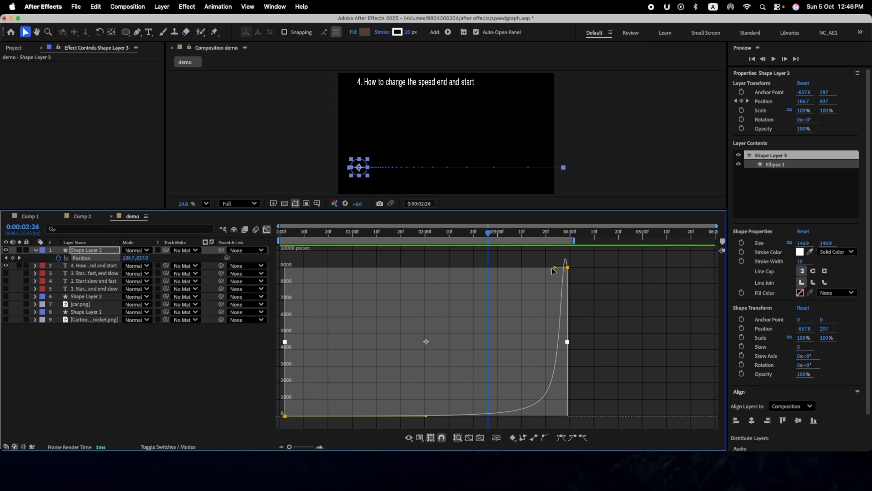
{"action": "left_click_drag", "start_coordinate": [555, 272], "coordinate": [565, 378]}
{"action": "key", "text": "space"}
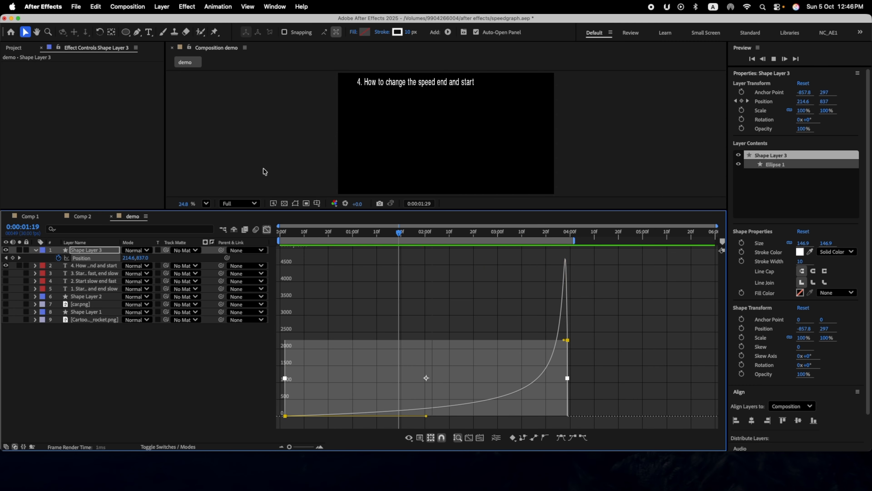
Open the Flow extension and select both Position keyframes of Shape Layer 3 in the layer bar view
{"action": "left_click", "coordinate": [274, 6]}
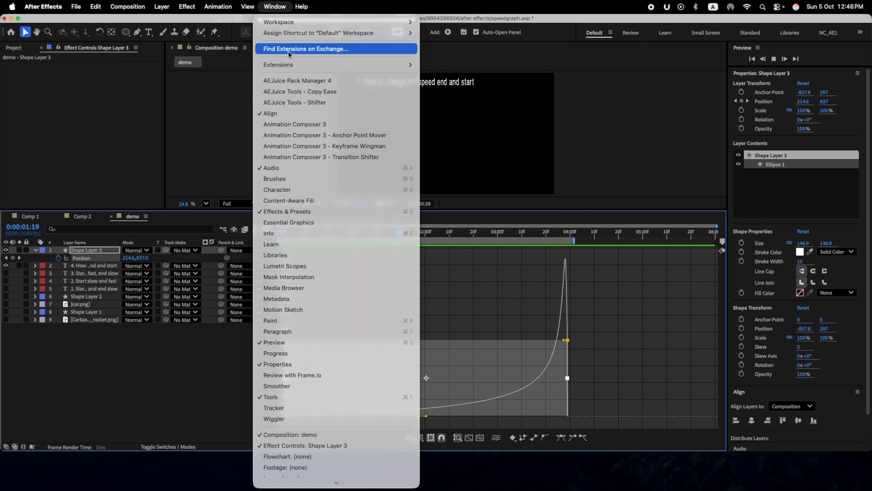
{"action": "mouse_move", "coordinate": [289, 65]}
{"action": "left_click", "coordinate": [453, 101]}
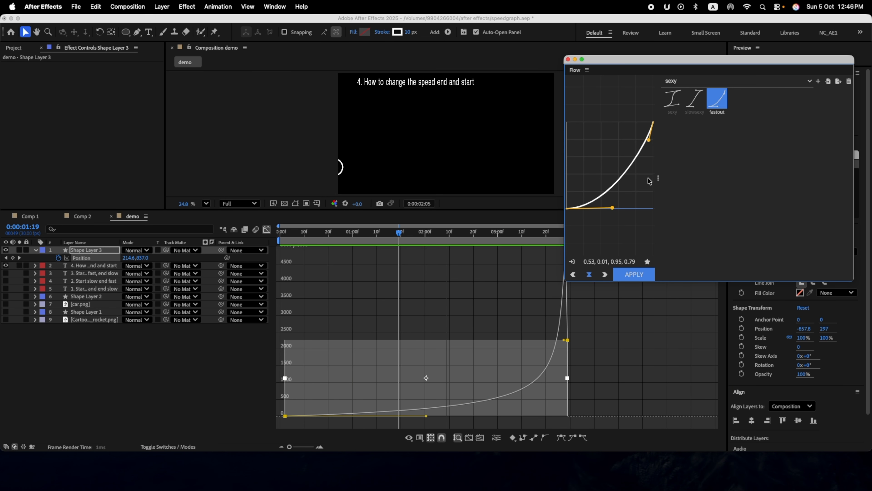
{"action": "left_click_drag", "start_coordinate": [585, 265], "coordinate": [272, 254]}
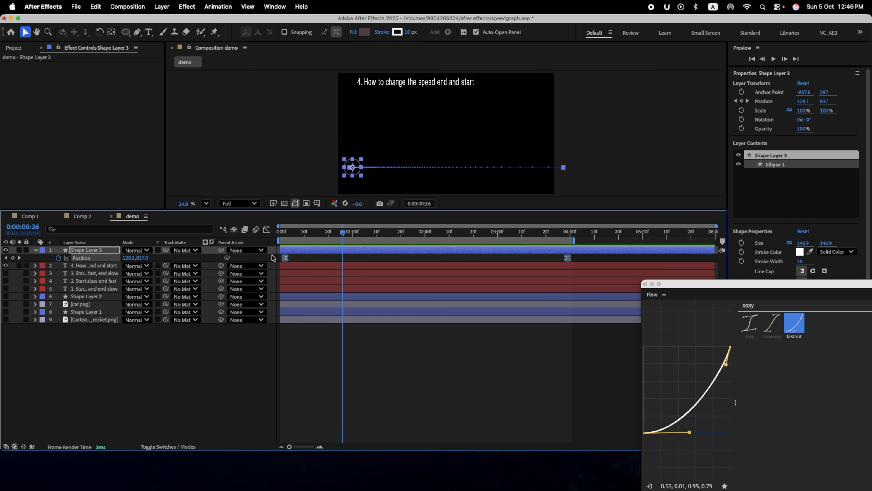
Apply the Flow preset "sexy" (0.88, 0.14, 0.12, 0.86) to the selected Position keyframes and preview the motion
{"action": "left_click", "coordinate": [749, 323]}
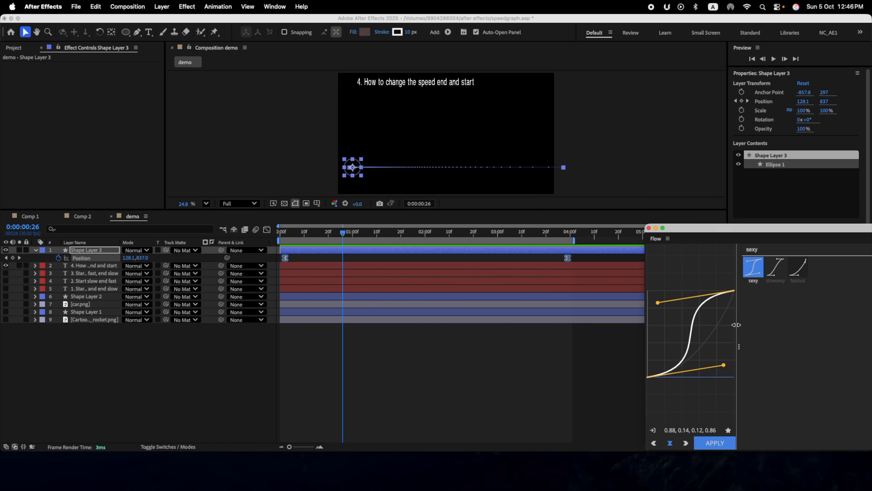
{"action": "left_click", "coordinate": [712, 443]}
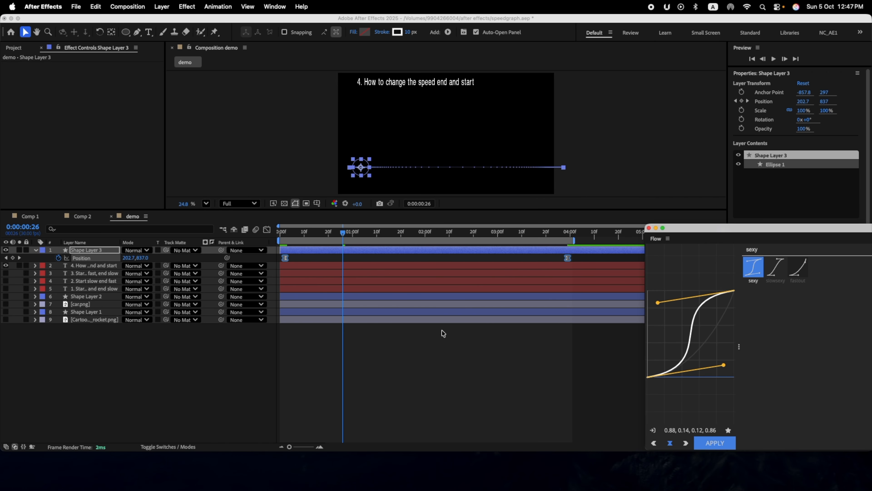
{"action": "left_click", "coordinate": [343, 232]}
{"action": "key", "text": "space"}
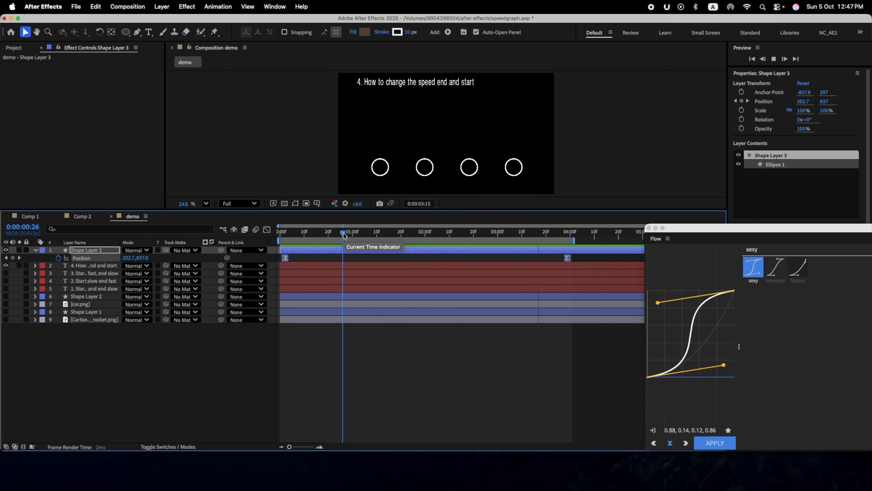
{"action": "key", "text": "space"}
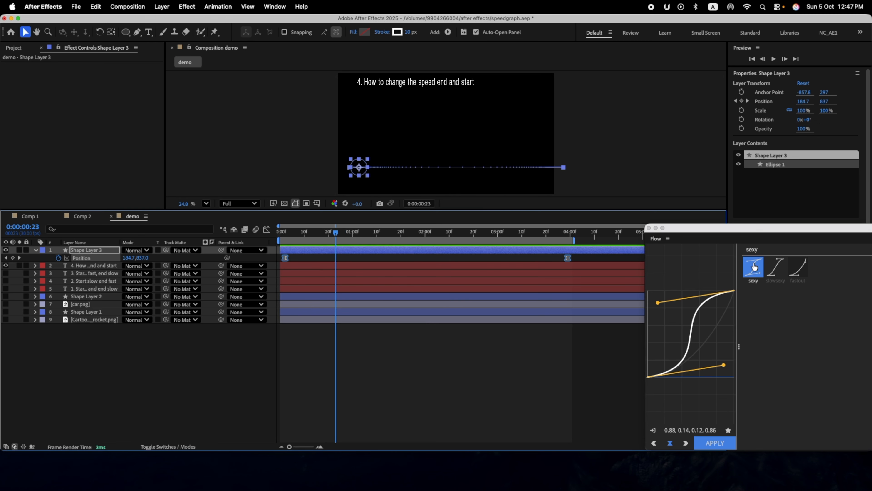
Apply the Flow preset "slowsexy" (0.42, 0.00, 0.58, 1.00) to the Position keyframes and preview it
{"action": "left_click", "coordinate": [780, 271]}
{"action": "left_click", "coordinate": [715, 443]}
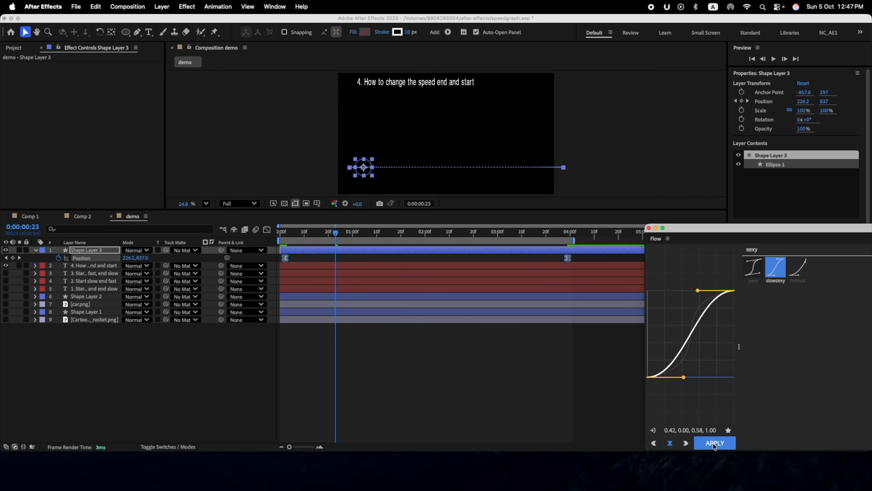
{"action": "key", "text": "space"}
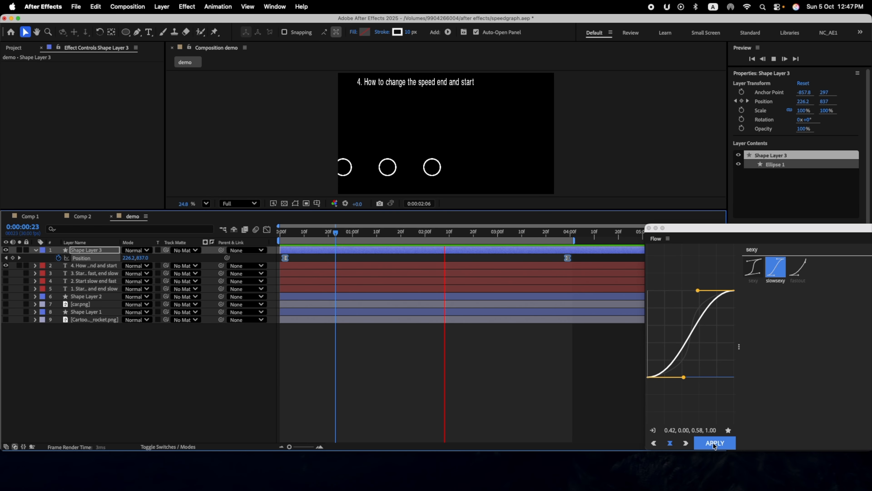
Apply the Flow preset "fastout" (0.53, 0.01, 0.95, 0.79) to the Position keyframes and preview it
{"action": "left_click", "coordinate": [797, 268]}
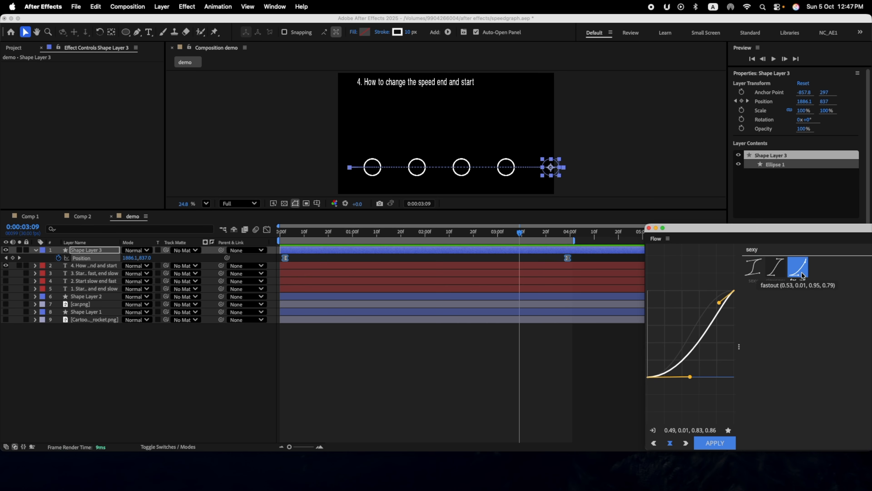
{"action": "left_click", "coordinate": [715, 444]}
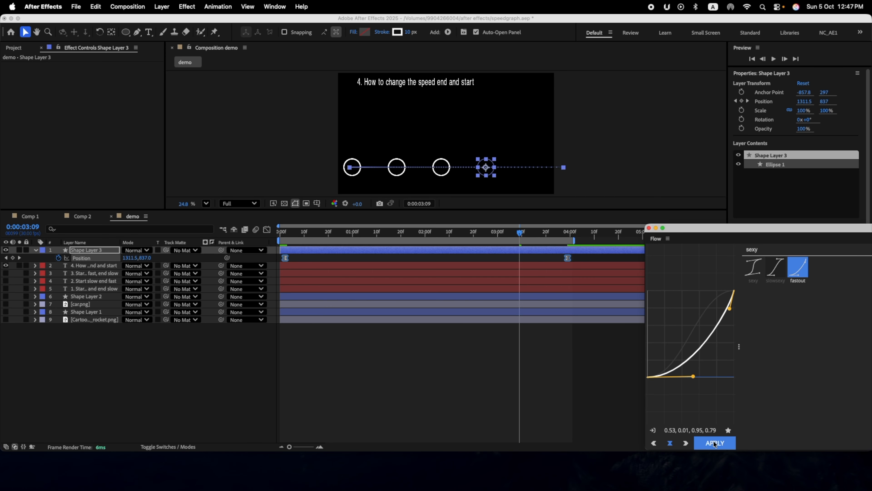
{"action": "key", "text": "space"}
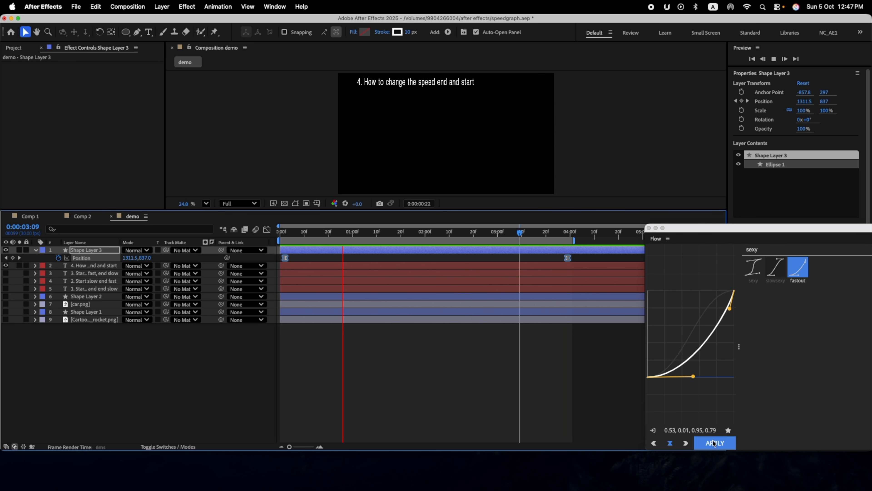
{"action": "key", "text": "space"}
Show the speed graph and apply the "slowsexy" and then the "sexy" Flow preset to compare their curves
{"action": "left_click", "coordinate": [267, 229]}
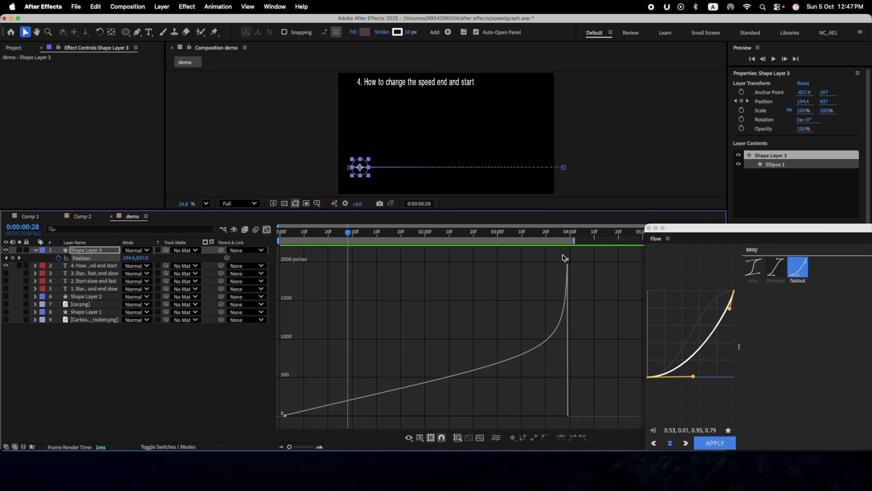
{"action": "left_click", "coordinate": [775, 271]}
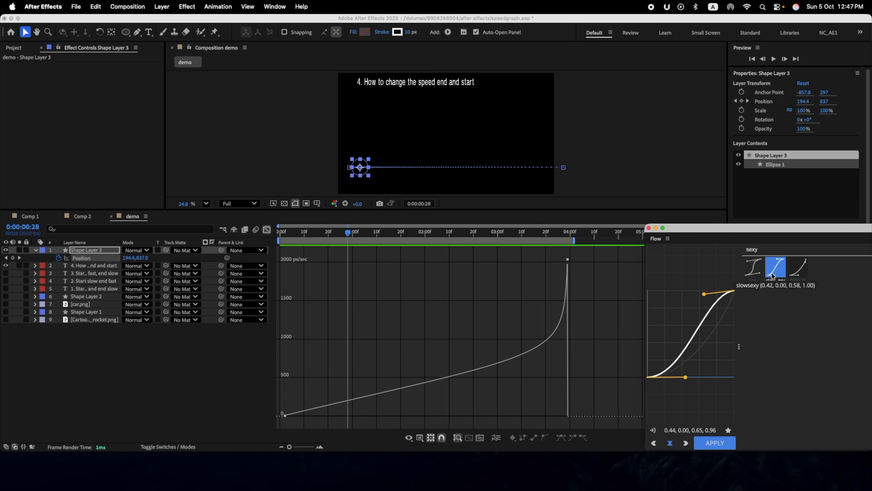
{"action": "left_click", "coordinate": [713, 447]}
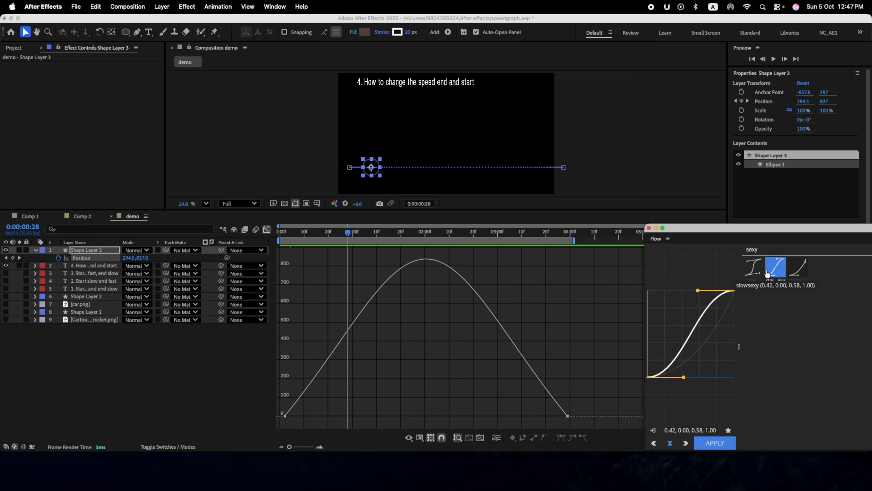
{"action": "left_click", "coordinate": [753, 272]}
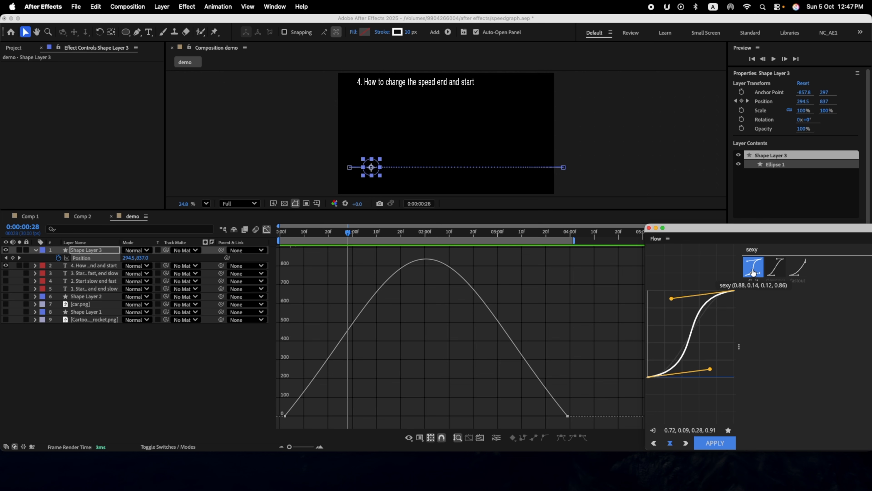
{"action": "left_click", "coordinate": [715, 443]}
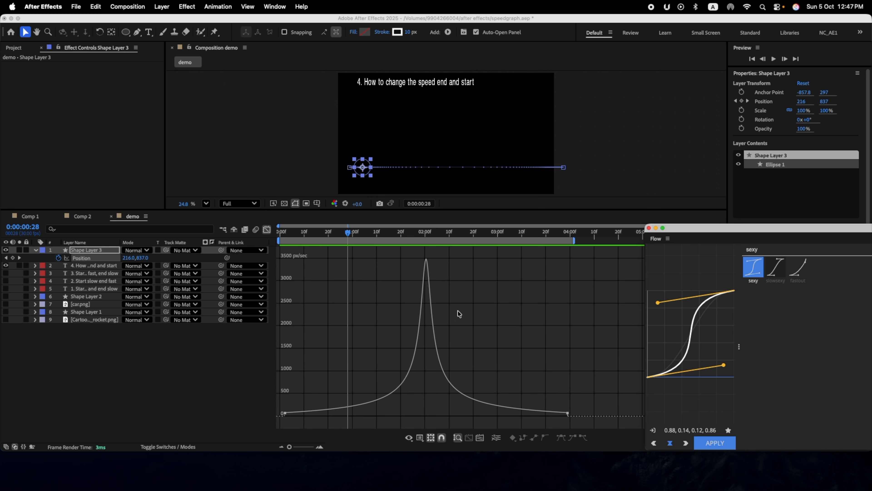